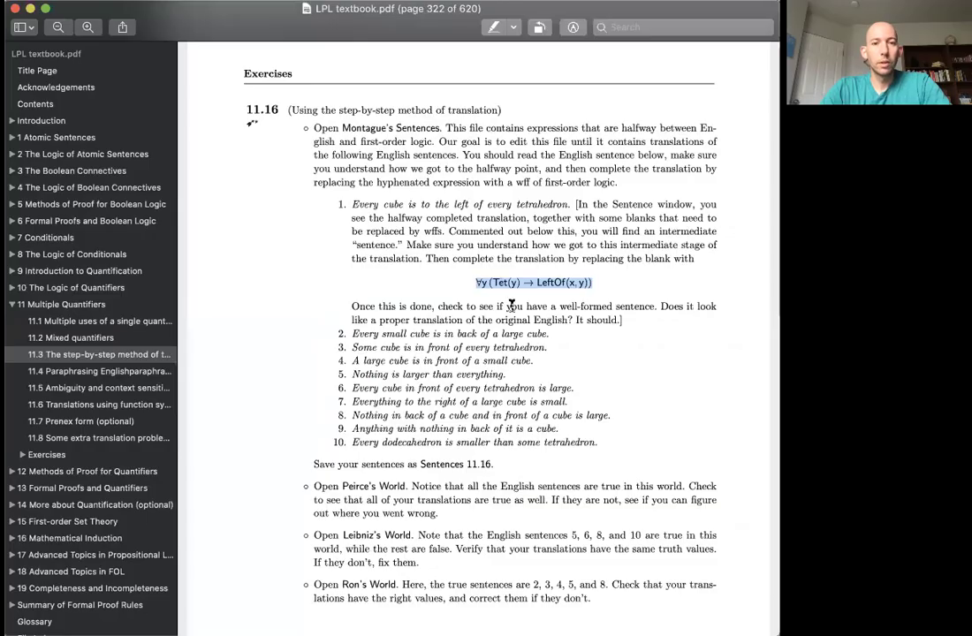
# - Select 'Every cube is to the left of every tetrahedron.' from exercise 11.16 in the textbook and return to Tarski's World
pyautogui.click(345, 203)
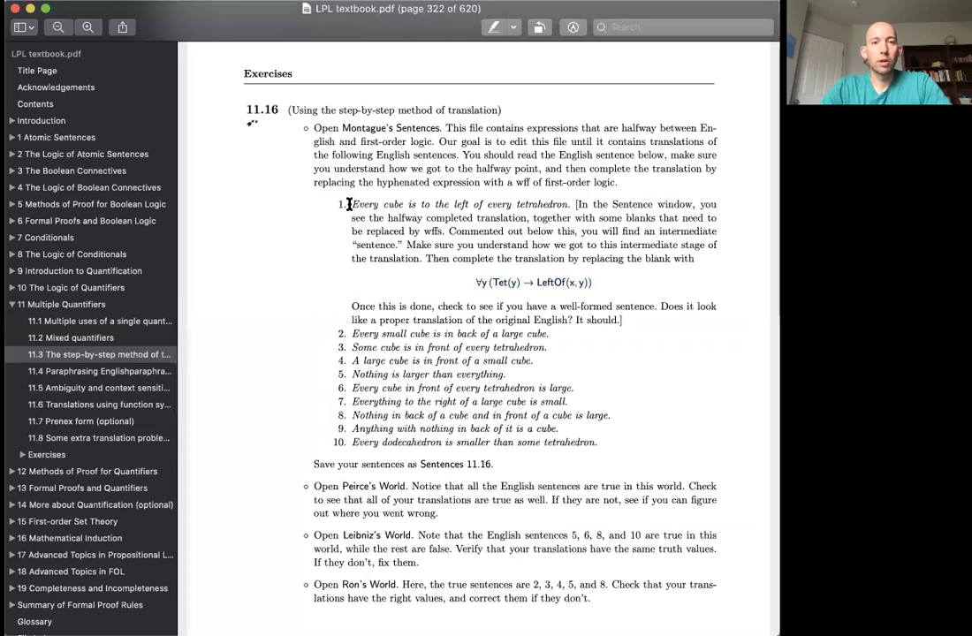
pyautogui.moveTo(346, 203); pyautogui.dragTo(571, 207)
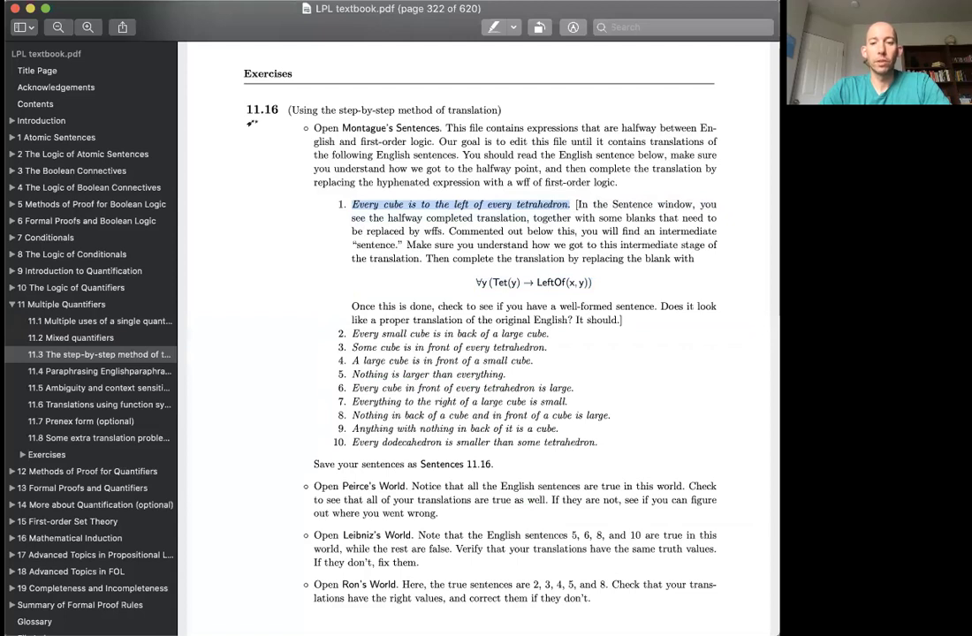
pyautogui.press('super+Tab')
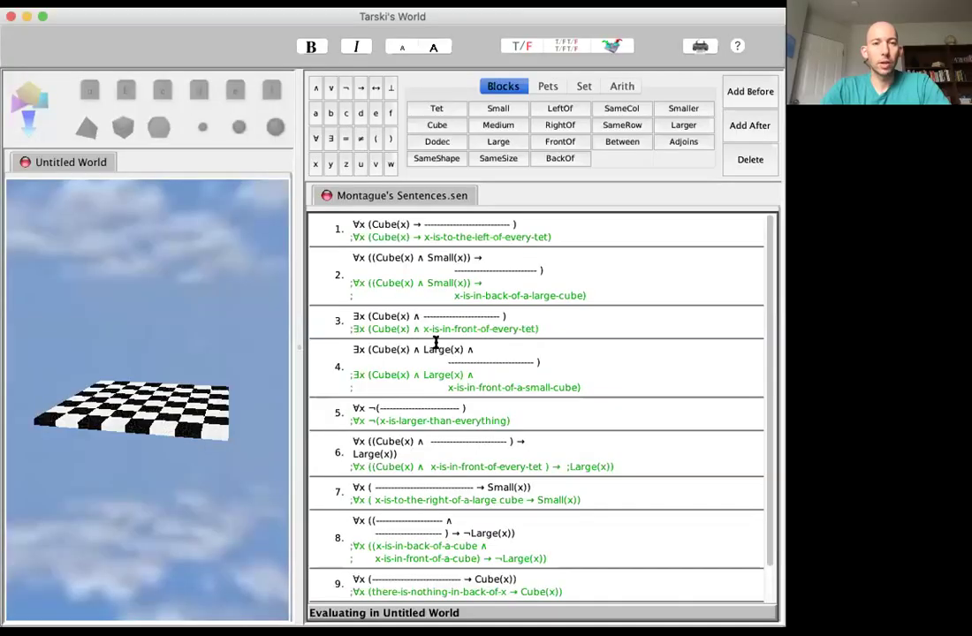
# - Paste 'Every cube is to the left of every tetrahedron.' as a new line under sentence 1's comment
pyautogui.click(576, 236)
pyautogui.press('Return')
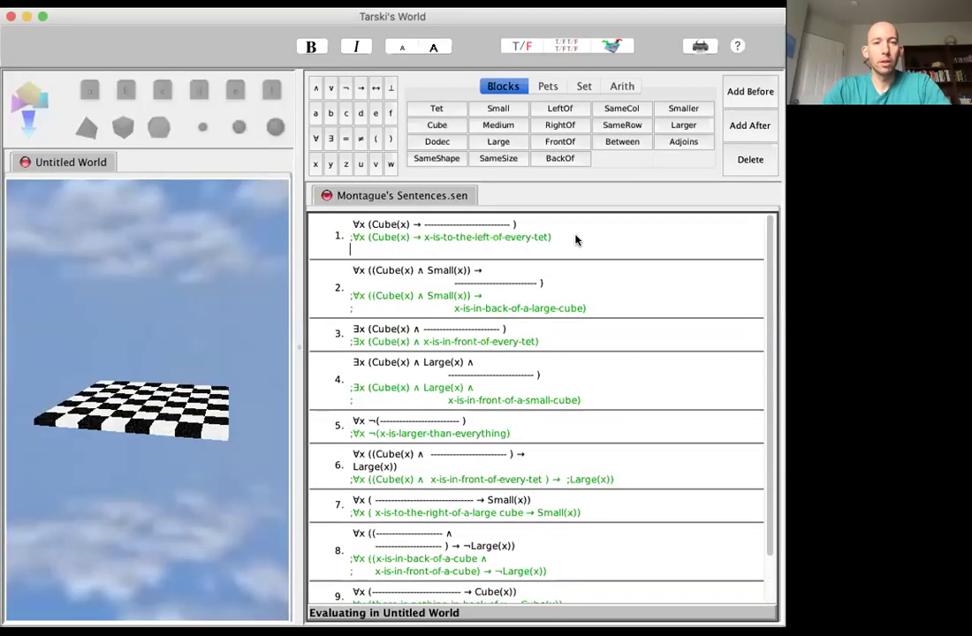
pyautogui.write('Every cube is to the left of every tetrahedron.')
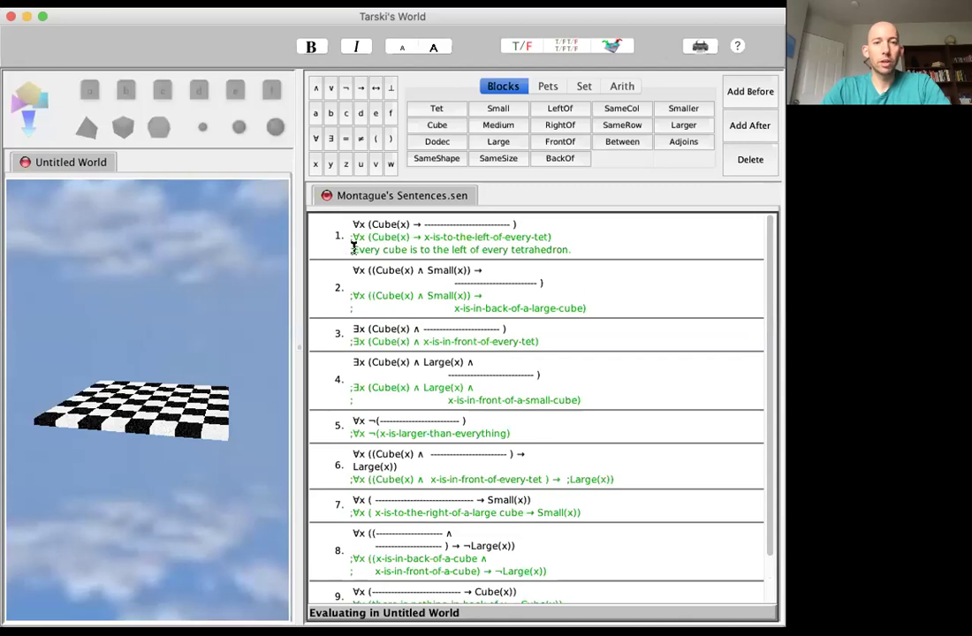
pyautogui.moveTo(581, 250); pyautogui.dragTo(353, 252)
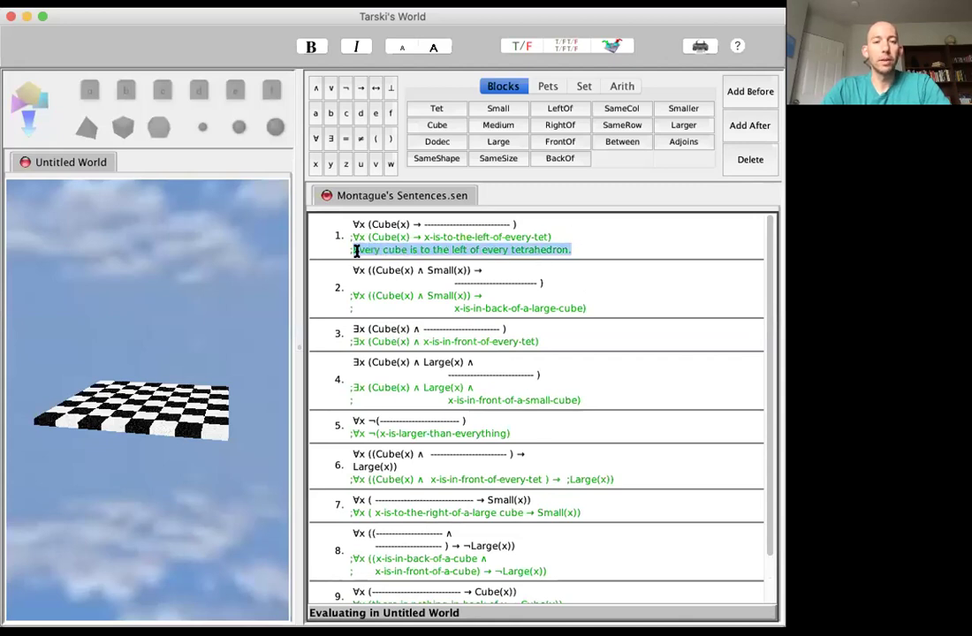
pyautogui.click(621, 248)
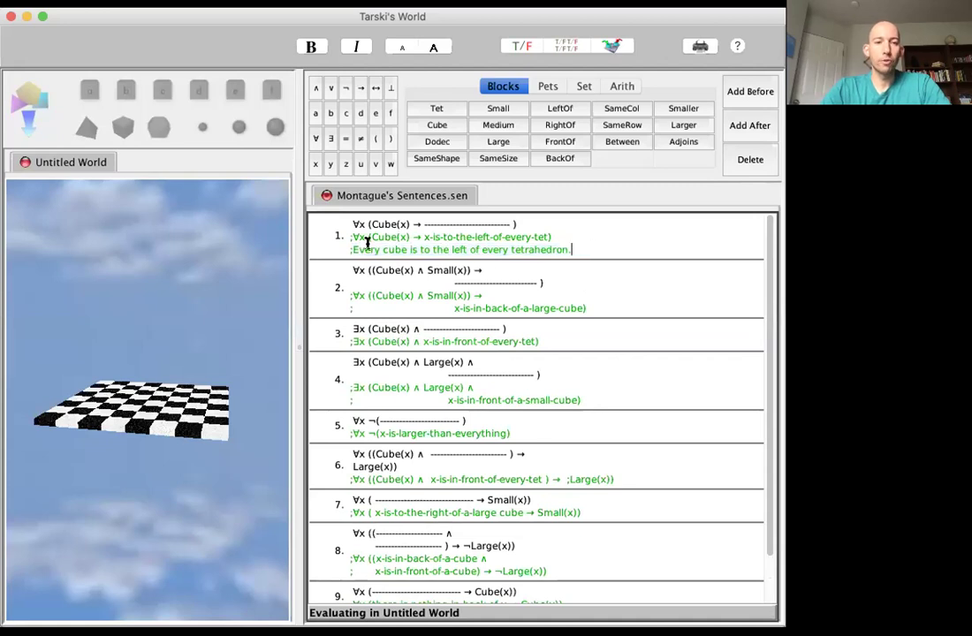
pyautogui.moveTo(352, 248); pyautogui.dragTo(593, 252)
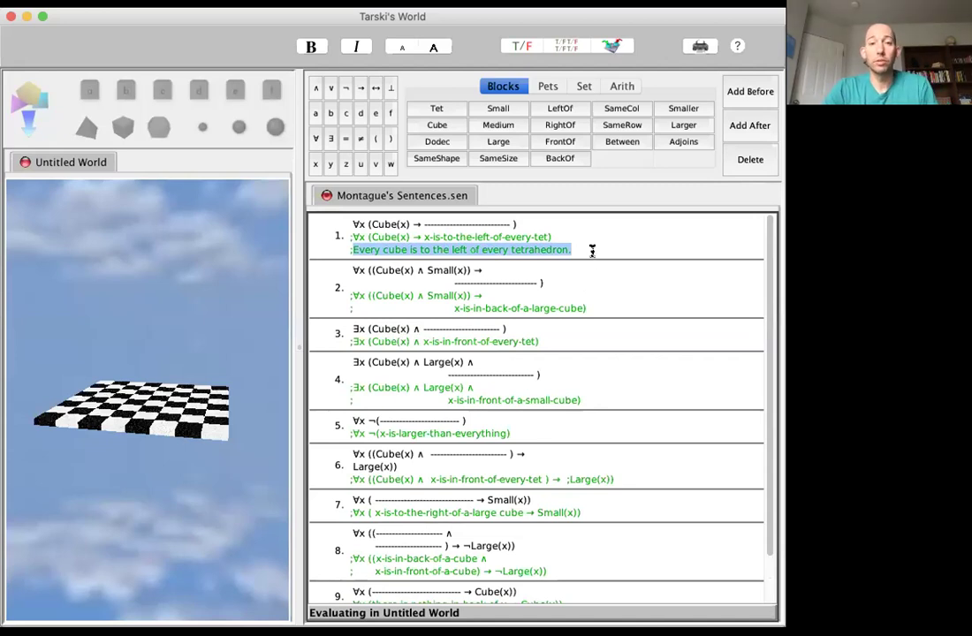
pyautogui.click(593, 251)
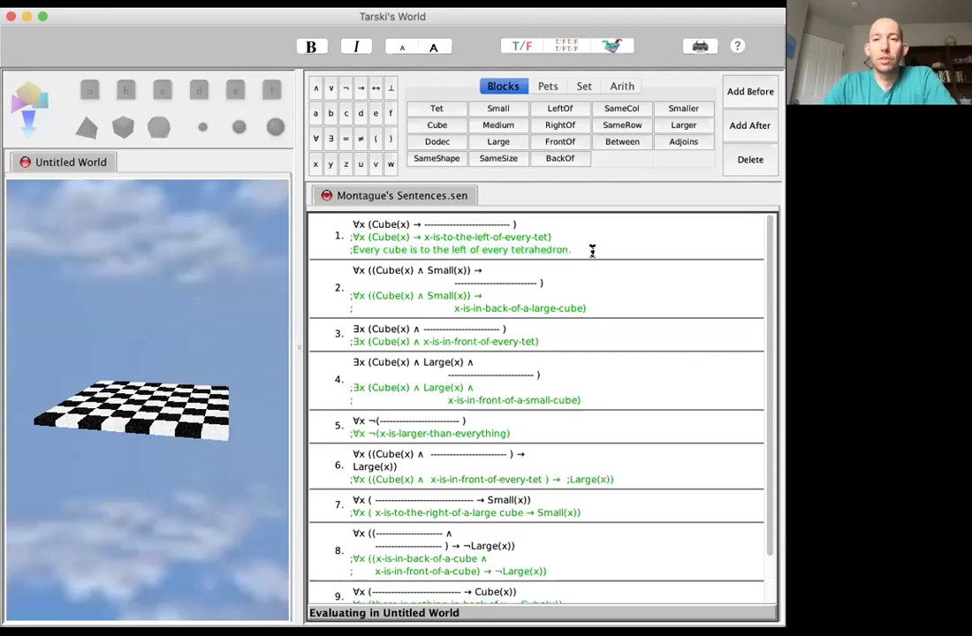
# - Match 'Every cube' to ∀x (Cube(x) and select 'x-is-to-the-left-of-every-tet' in the comment
pyautogui.moveTo(350, 250); pyautogui.dragTo(408, 250)
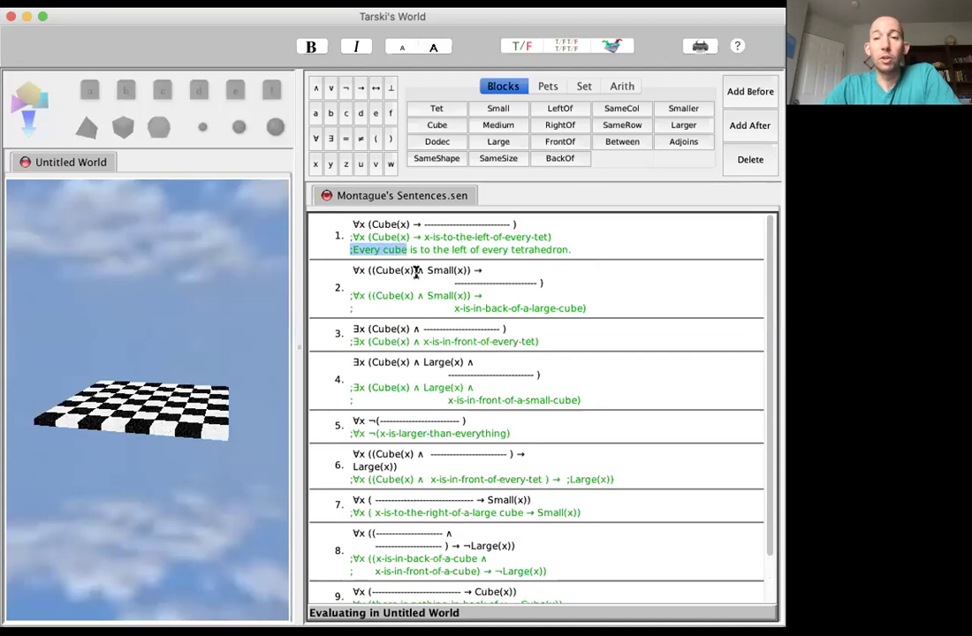
pyautogui.click(356, 224)
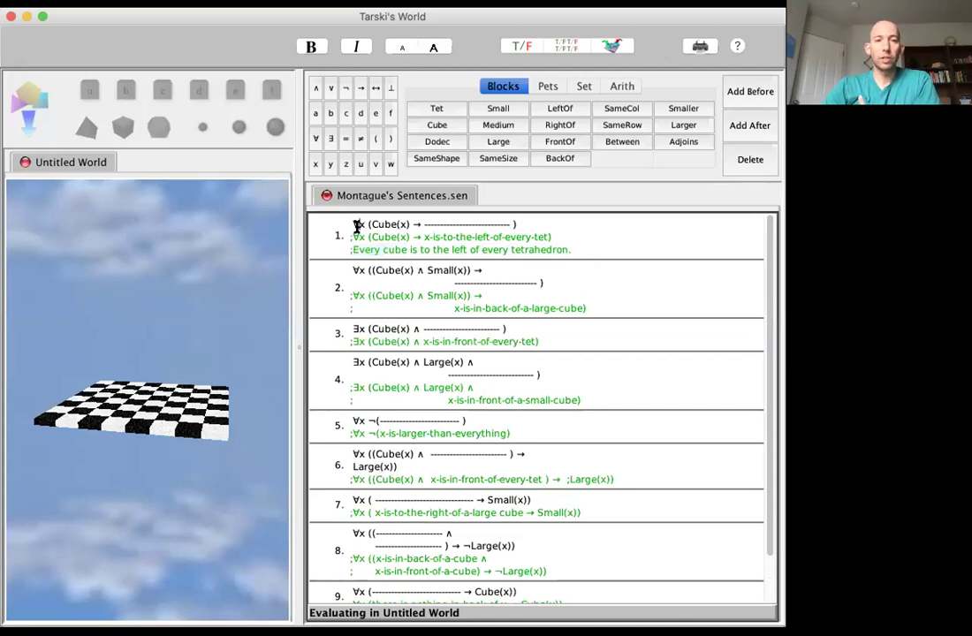
pyautogui.moveTo(351, 222); pyautogui.dragTo(409, 223)
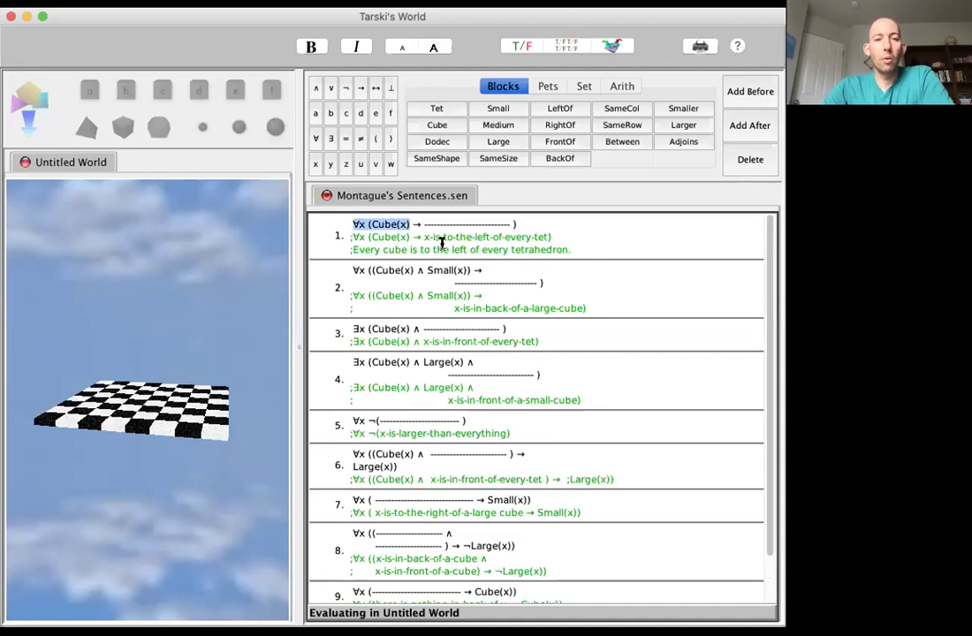
pyautogui.moveTo(408, 249); pyautogui.dragTo(568, 251)
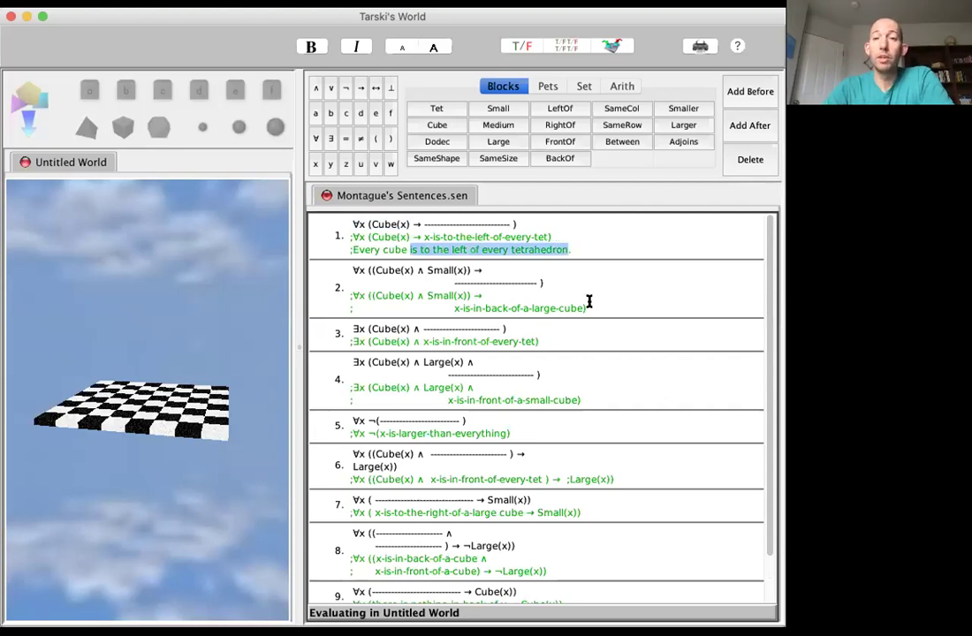
pyautogui.click(578, 251)
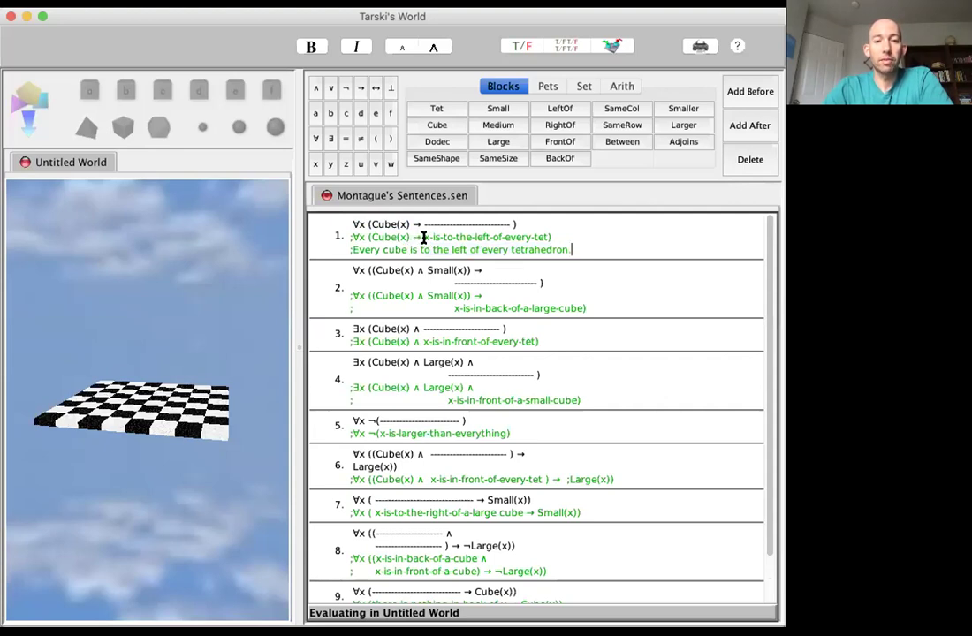
pyautogui.moveTo(423, 237); pyautogui.dragTo(548, 237)
pyautogui.press('super+c')
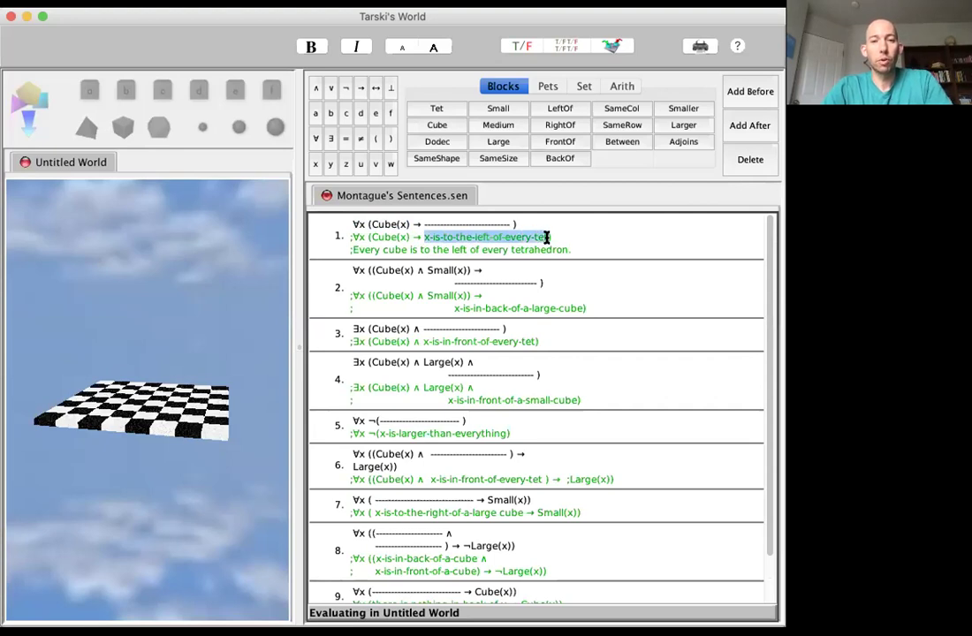
# - Add the comment line ';x-is-to-the-left-of-every-tet' below the English sentence
pyautogui.click(590, 249)
pyautogui.press('Return')
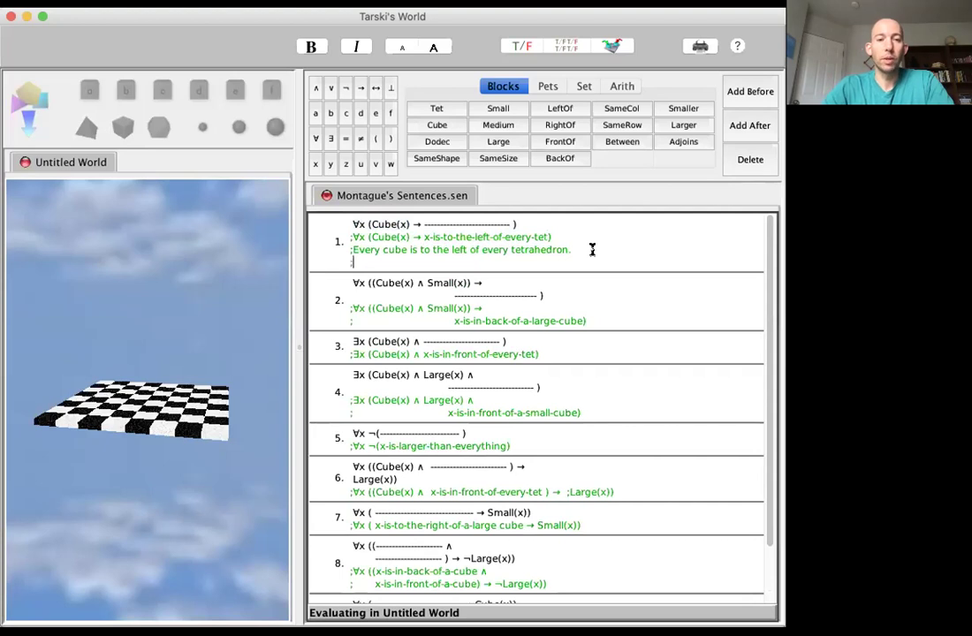
pyautogui.write(';')
pyautogui.press('super+v')
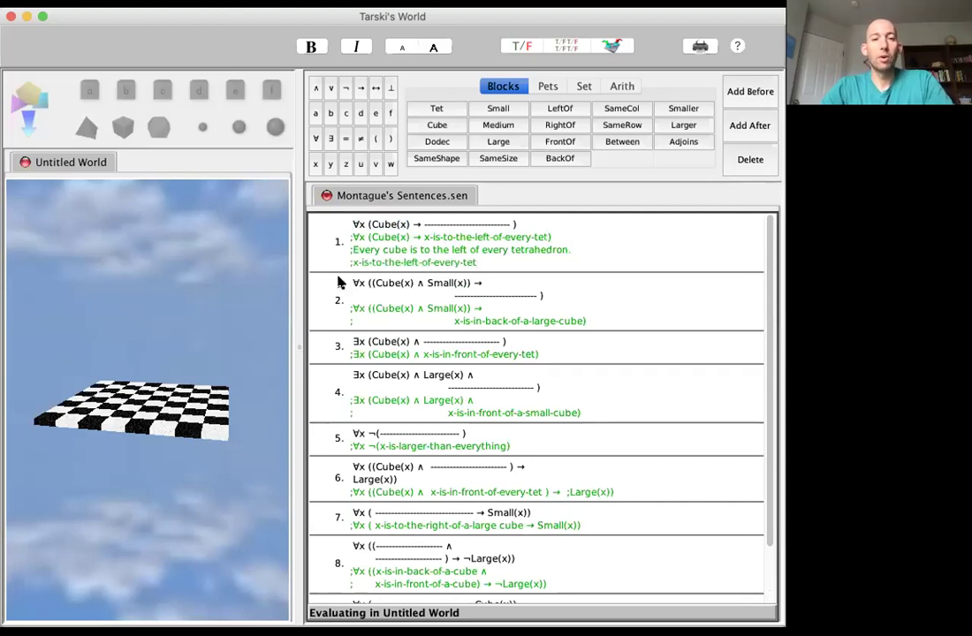
pyautogui.doubleClick(455, 262)
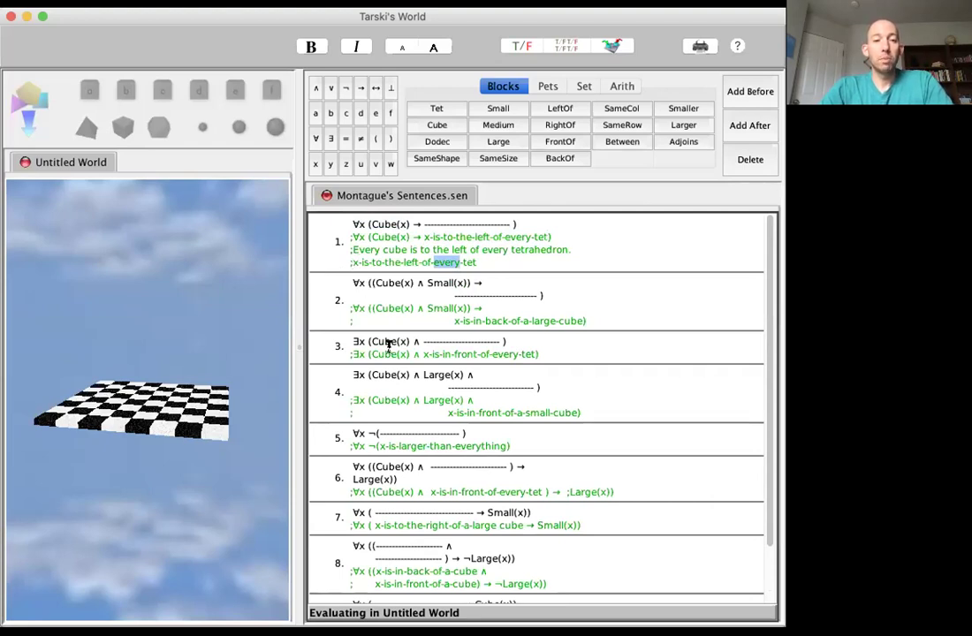
# - Start a new empty ';' comment line beneath it
pyautogui.click(486, 262)
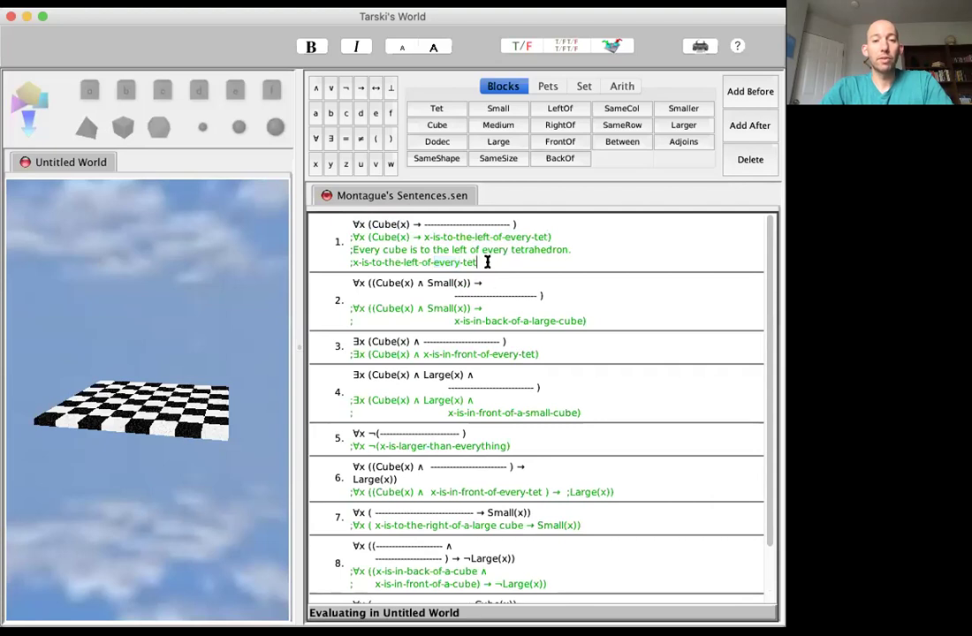
pyautogui.press('Return')
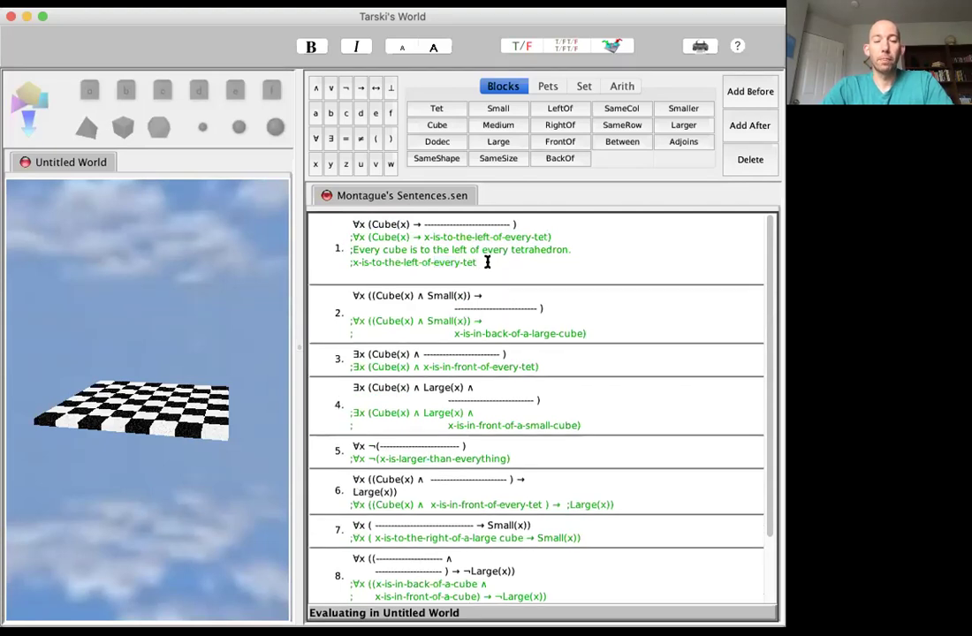
pyautogui.write(';')
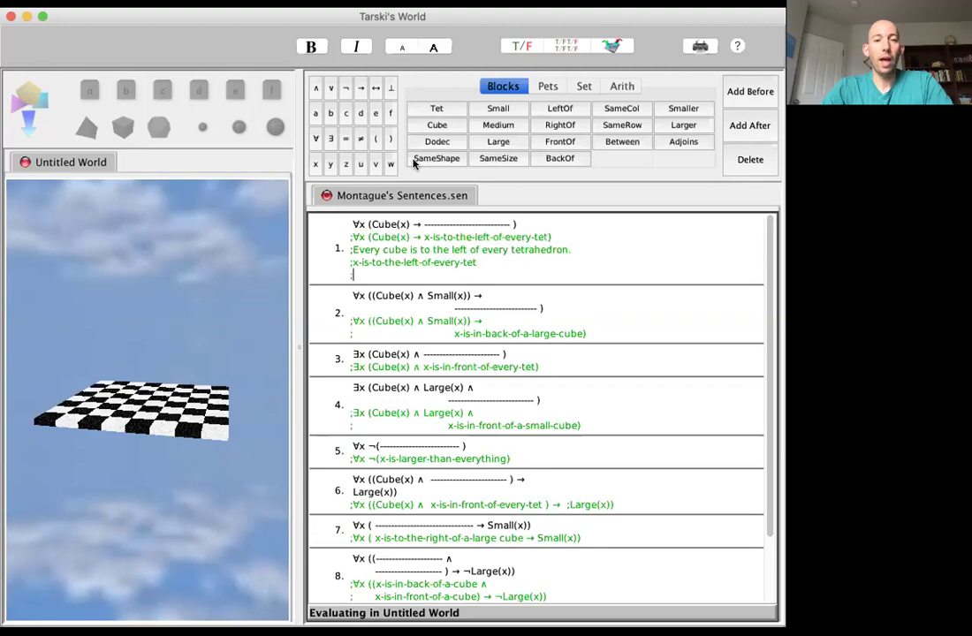
# - Enter '∀y (Tet(y) →' on the new comment line using the symbol keypad
pyautogui.click(314, 139)
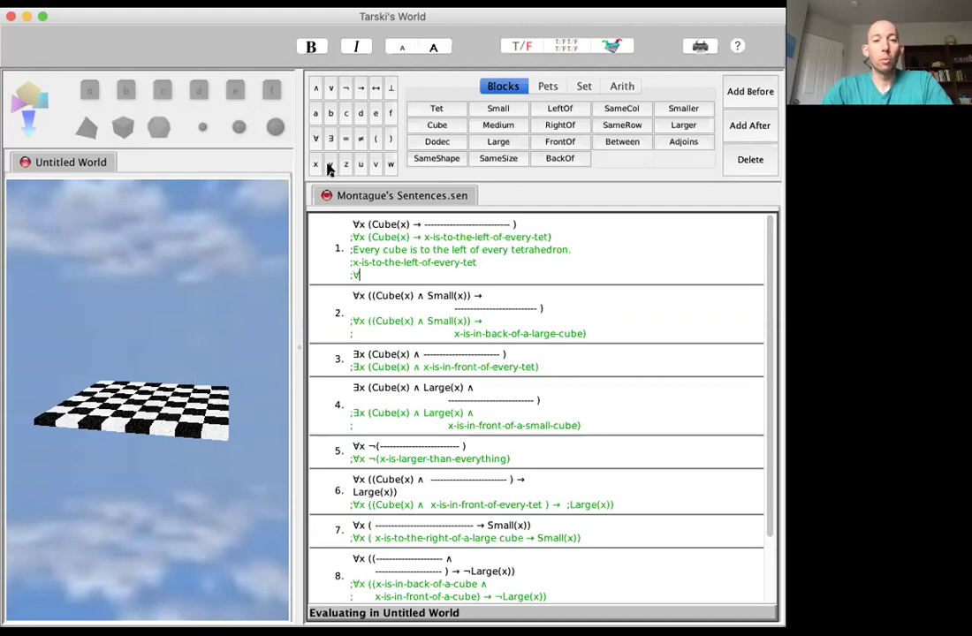
pyautogui.click(329, 165)
pyautogui.click(375, 139)
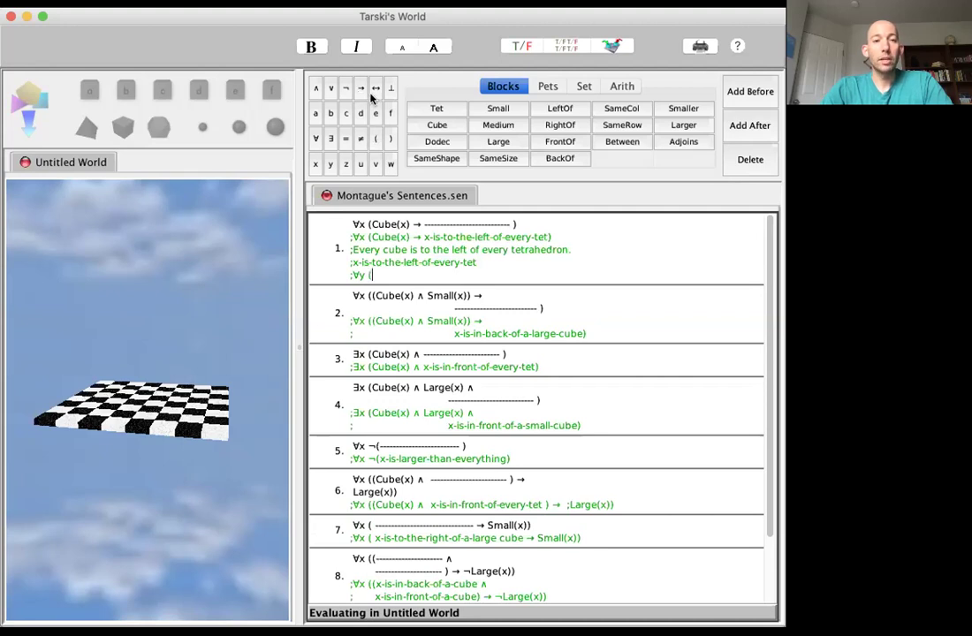
pyautogui.click(435, 108)
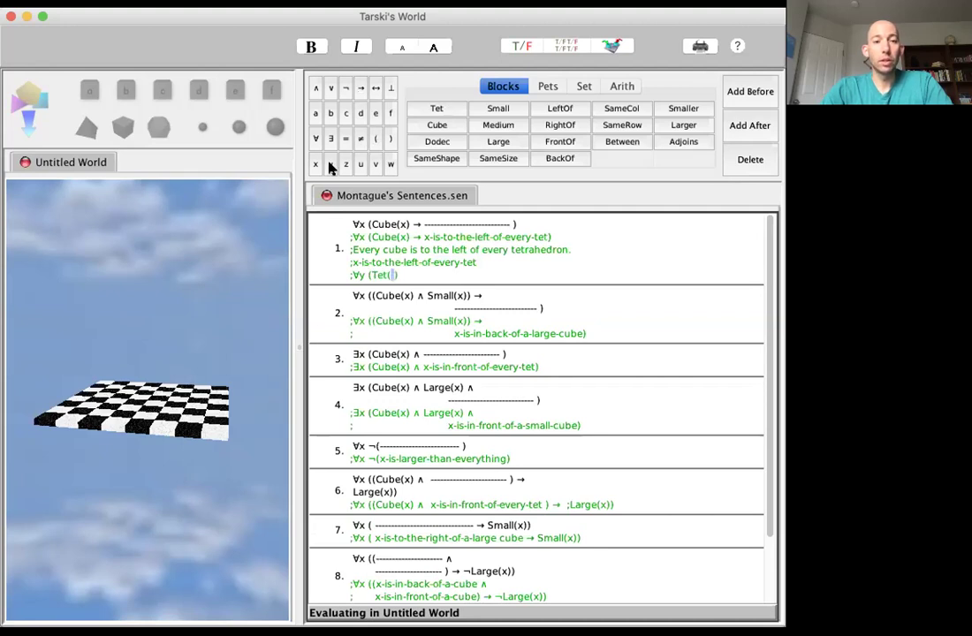
pyautogui.click(330, 166)
pyautogui.click(359, 88)
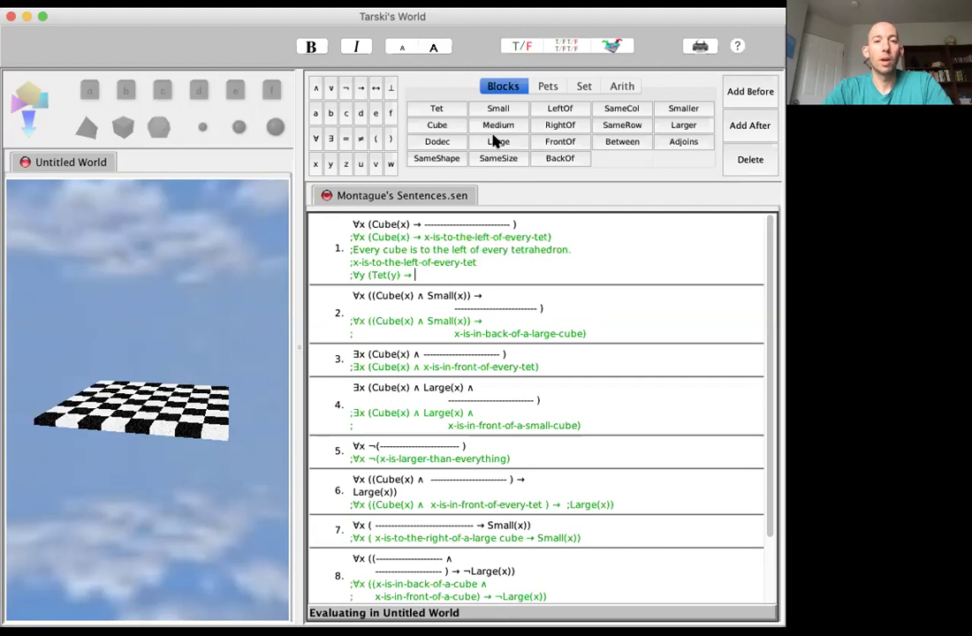
# - Complete the line with LeftOf(x, y)) and select the finished ∀y formula
pyautogui.click(560, 109)
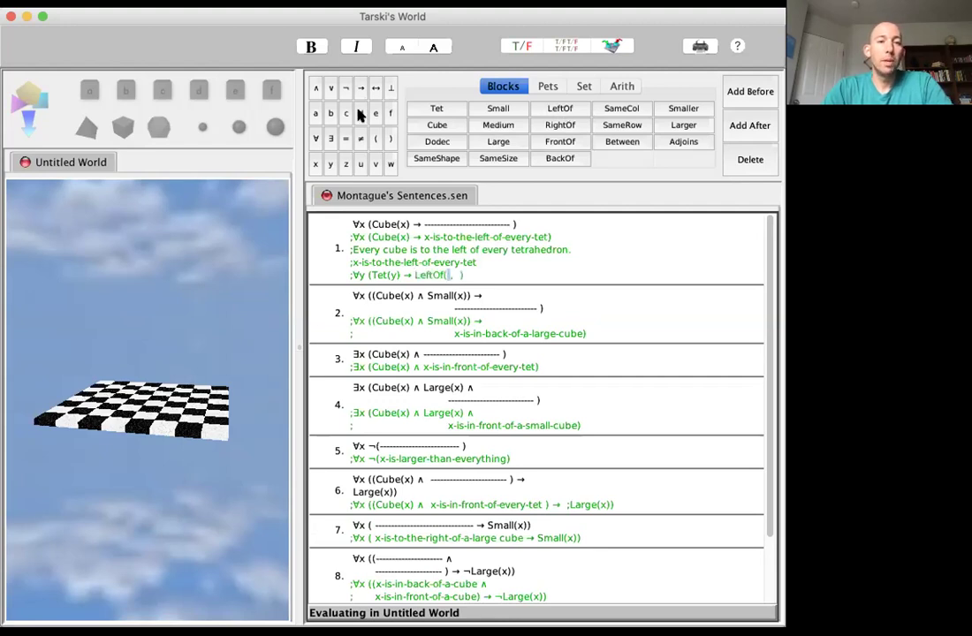
pyautogui.click(315, 166)
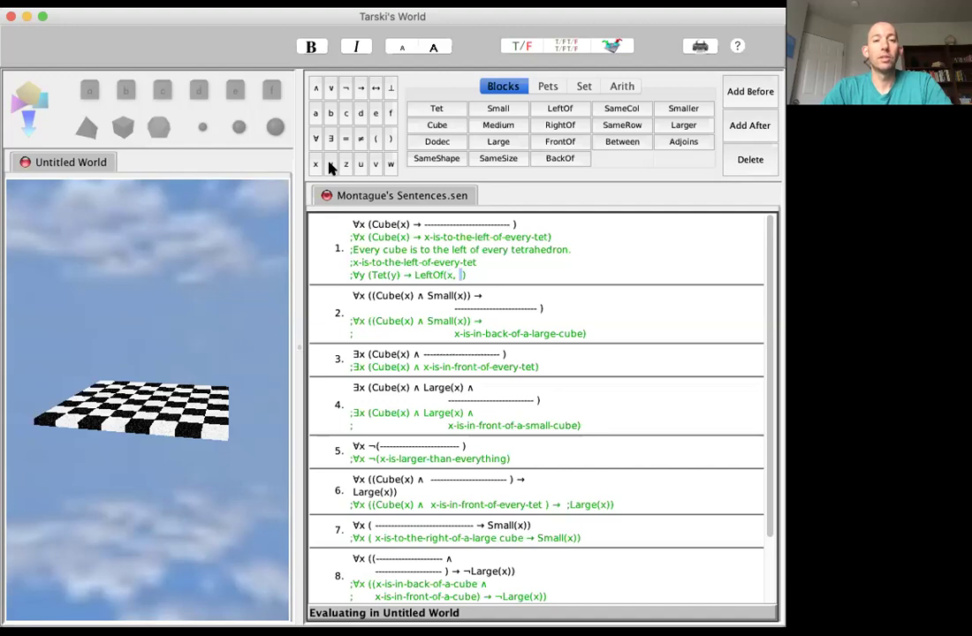
pyautogui.click(330, 165)
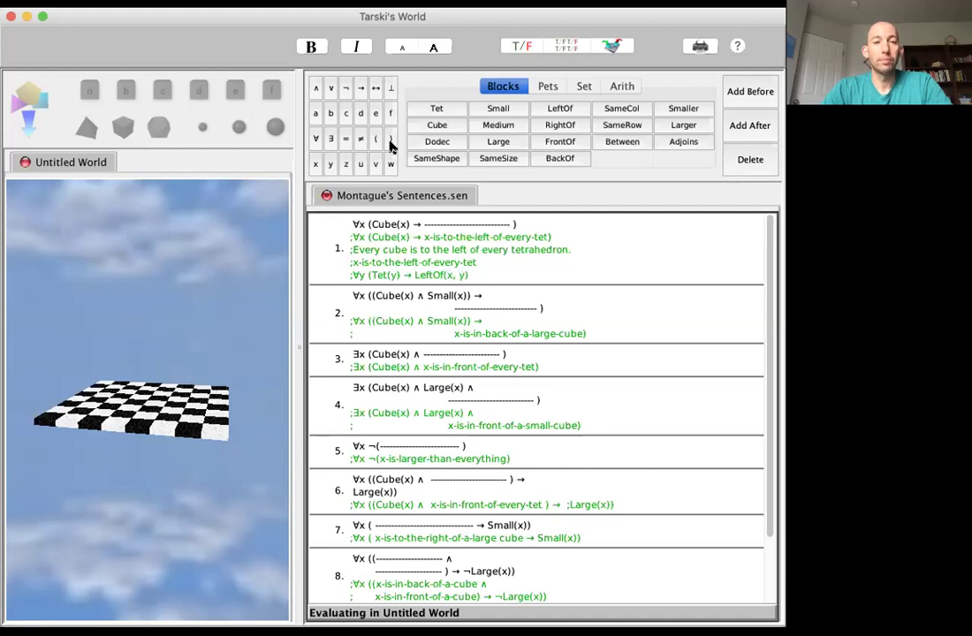
pyautogui.click(391, 140)
pyautogui.click(390, 140)
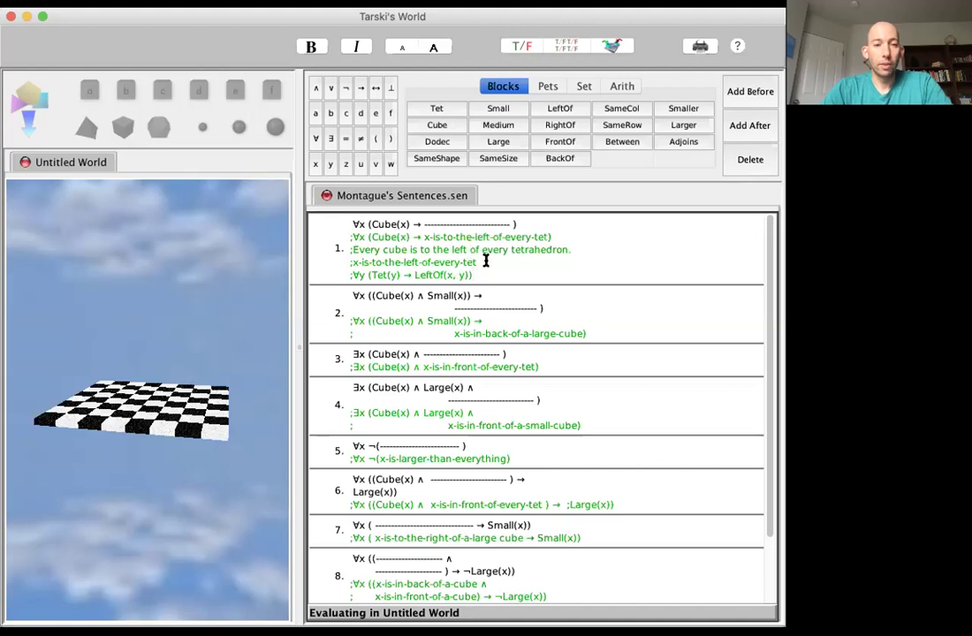
pyautogui.moveTo(478, 263); pyautogui.dragTo(352, 263)
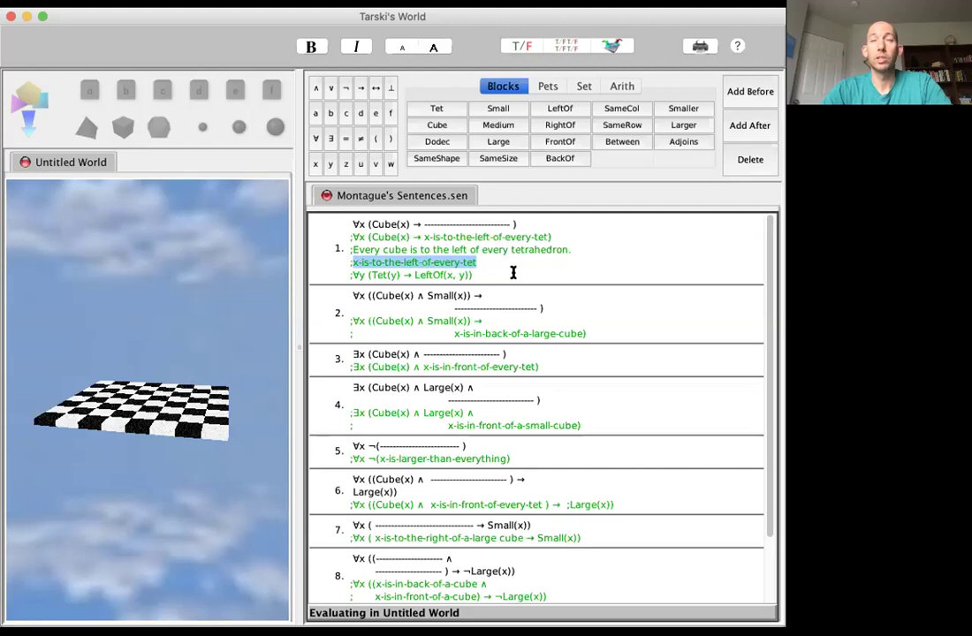
pyautogui.click(485, 276)
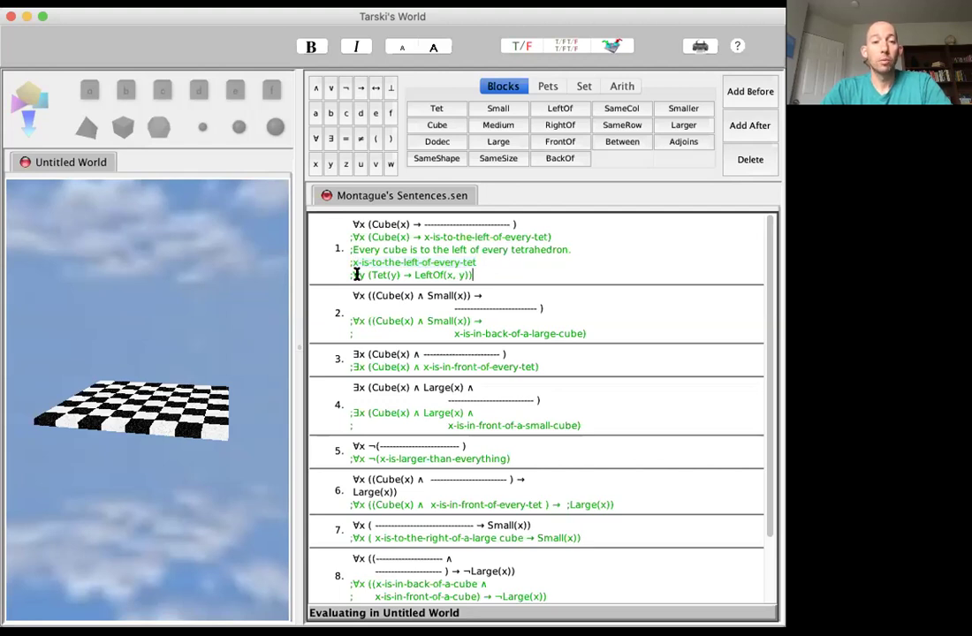
pyautogui.tripleClick(356, 275)
pyautogui.press('super+c')
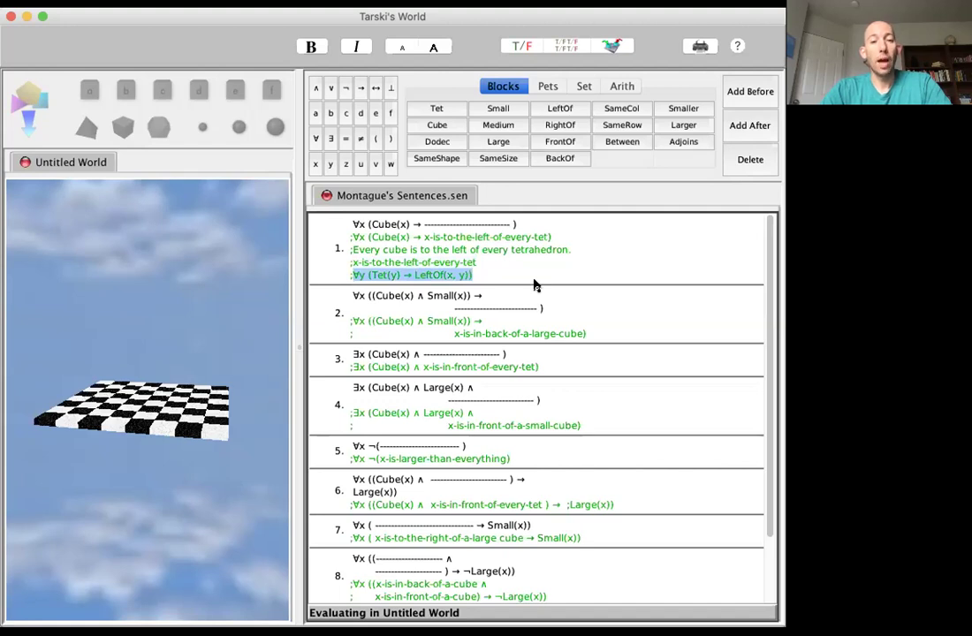
# - Paste the ∀y formula over sentence 1's dashes, giving ∀x (Cube(x) → ∀y (Tet(y) → LeftOf(x, y)))
pyautogui.click(422, 223)
pyautogui.doubleClick(497, 219)
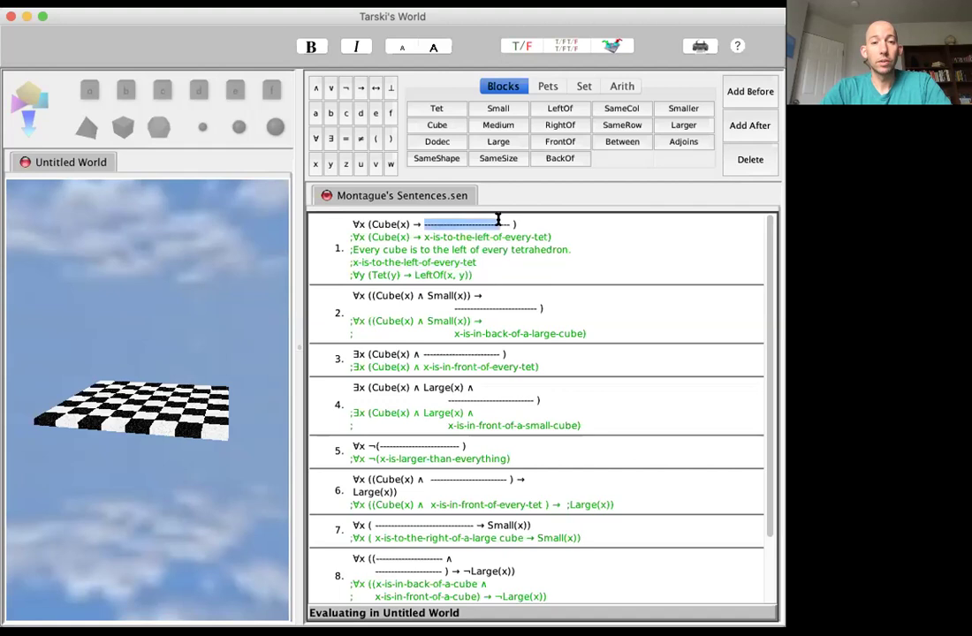
pyautogui.press('super+v')
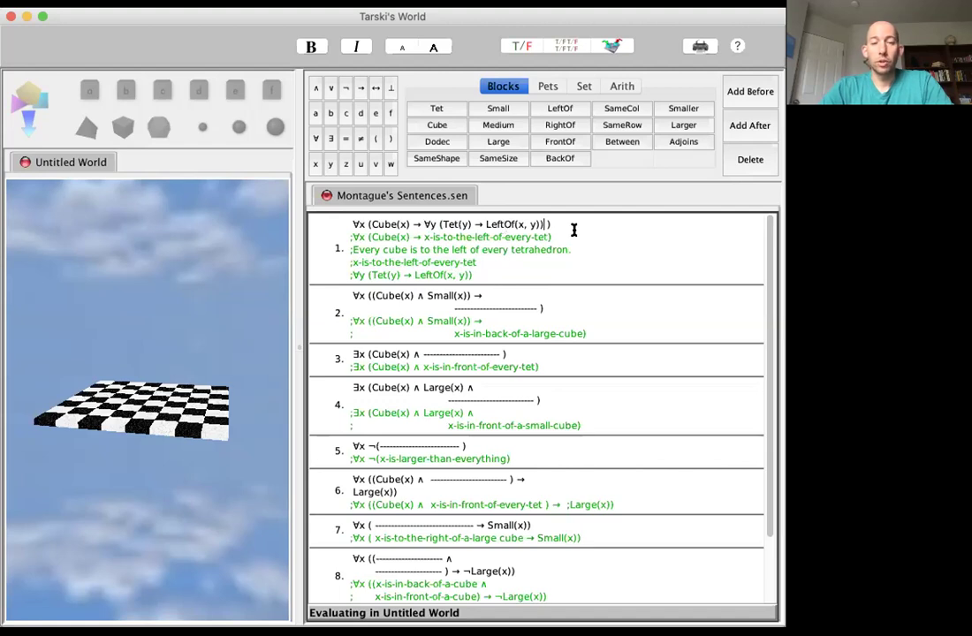
pyautogui.click(523, 225)
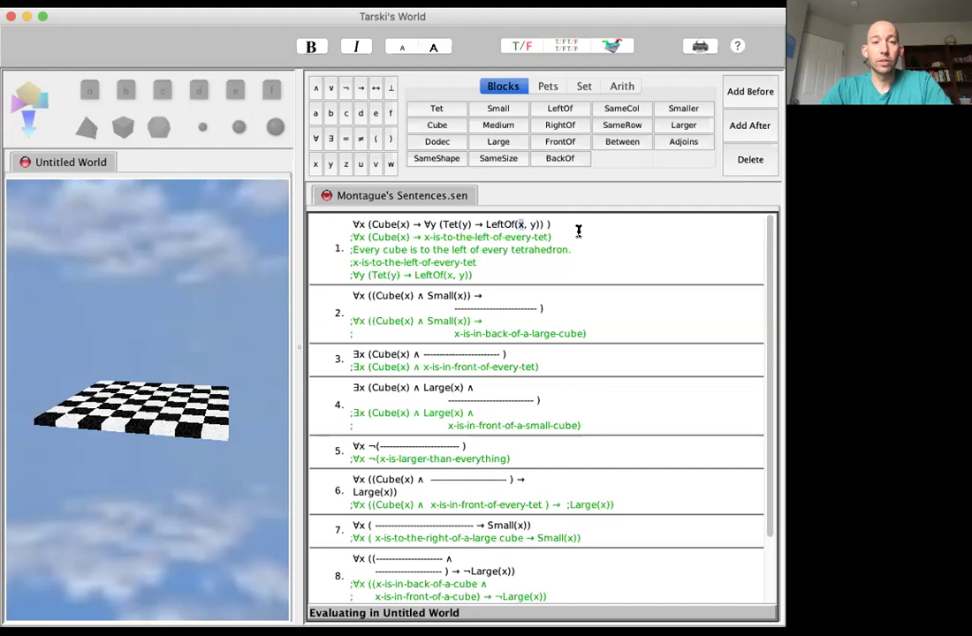
pyautogui.doubleClick(359, 224)
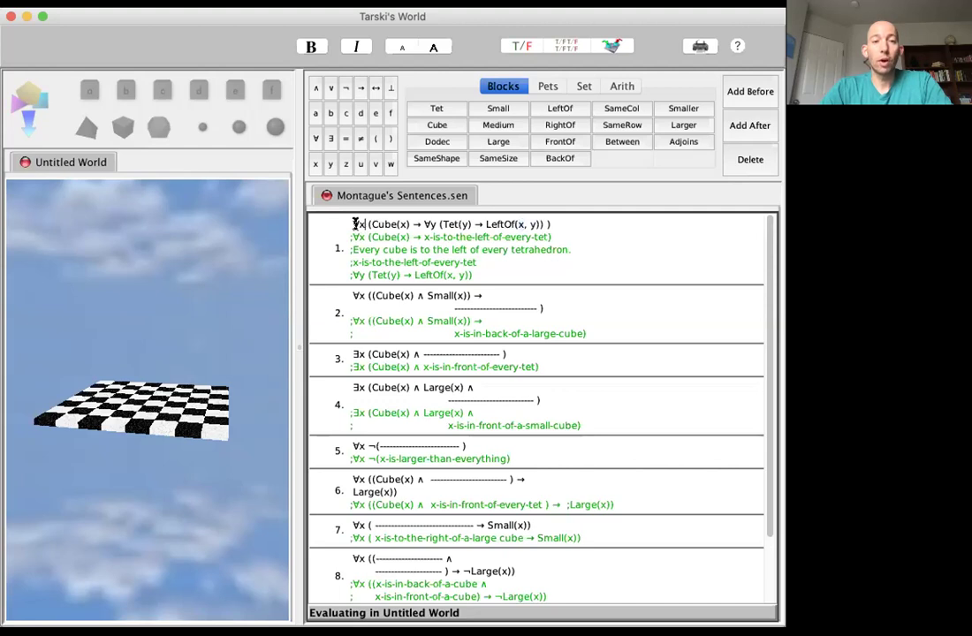
pyautogui.doubleClick(521, 224)
pyautogui.click(520, 225)
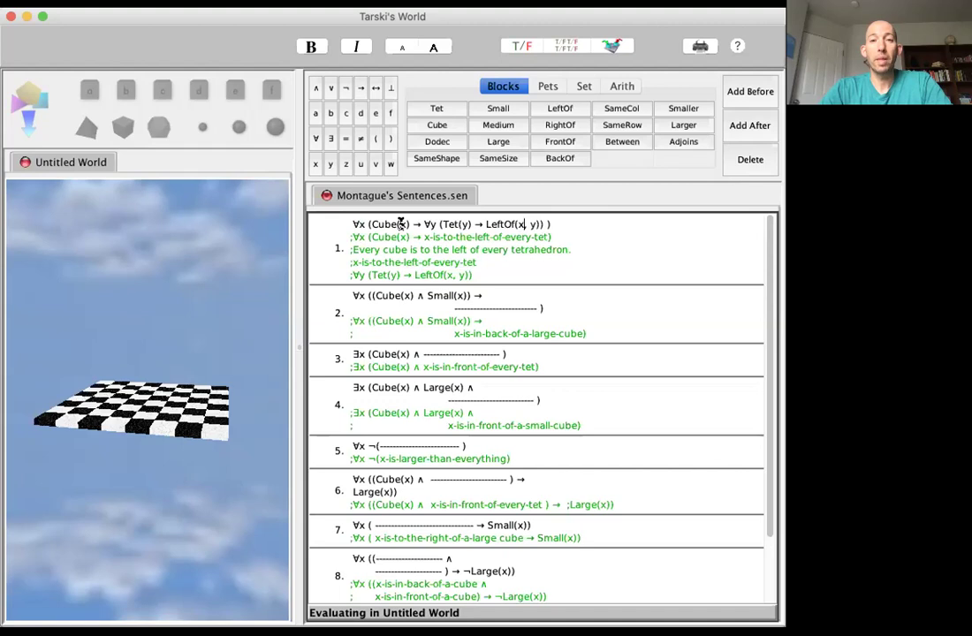
# - Verify sentence 1 as a well-formed sentence, then scroll down to sentence 2
pyautogui.click(518, 47)
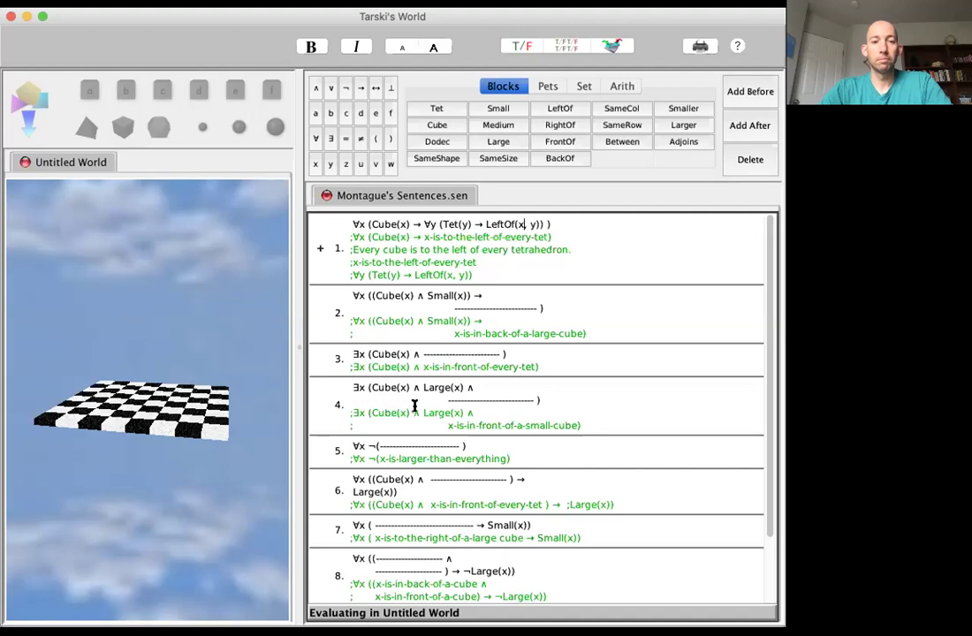
pyautogui.scroll(-1, 415, 408)
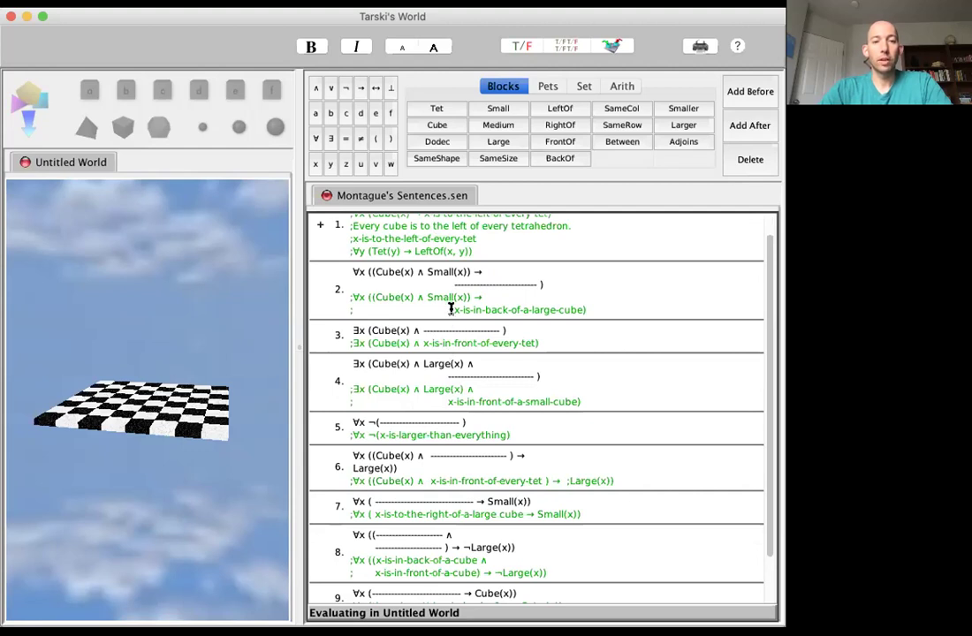
pyautogui.moveTo(454, 309); pyautogui.dragTo(584, 309)
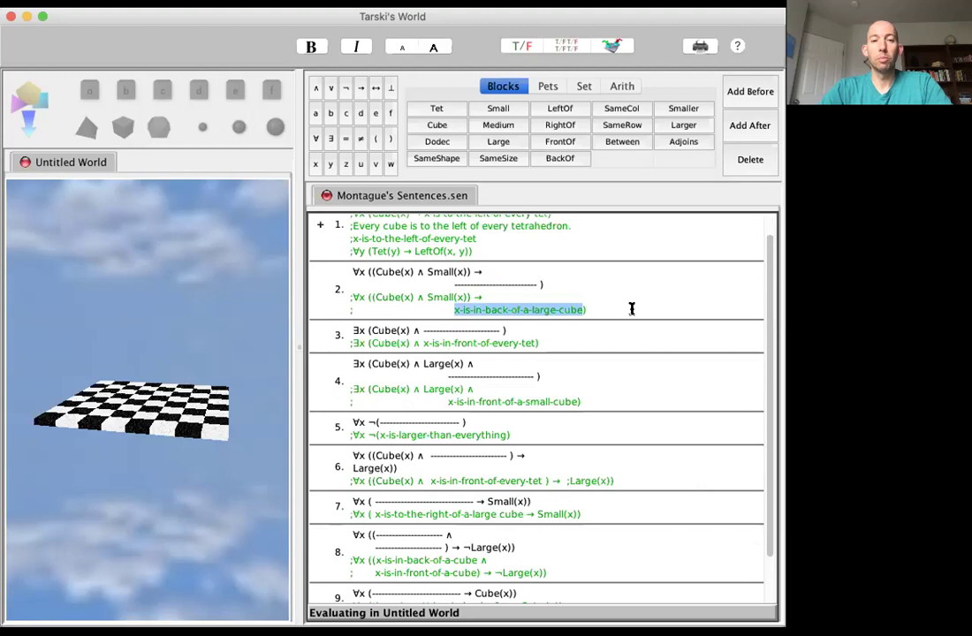
pyautogui.click(613, 310)
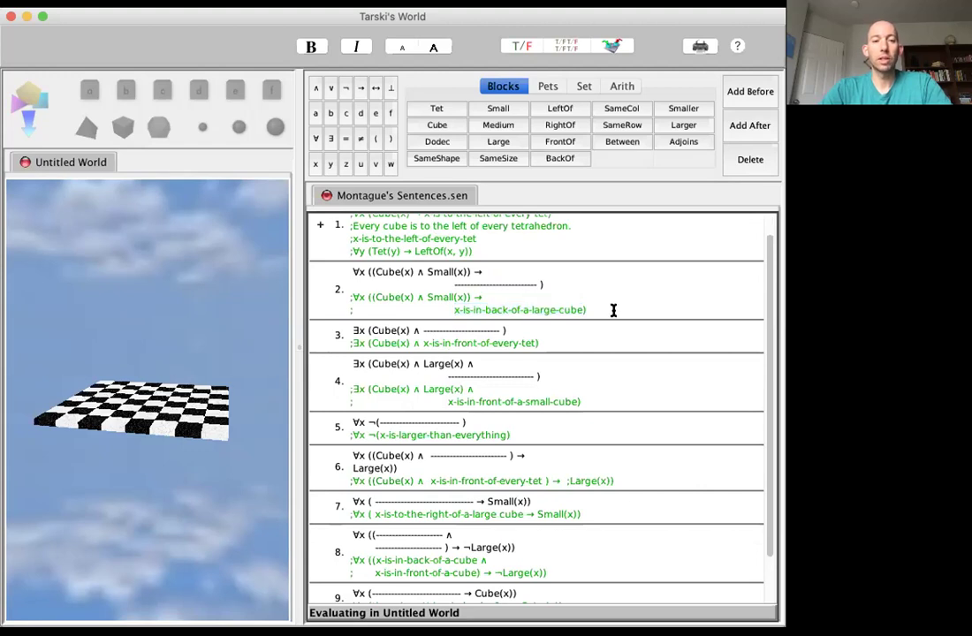
# - Start a new comment line under sentence 2 and enter '∃y ('
pyautogui.press('Return')
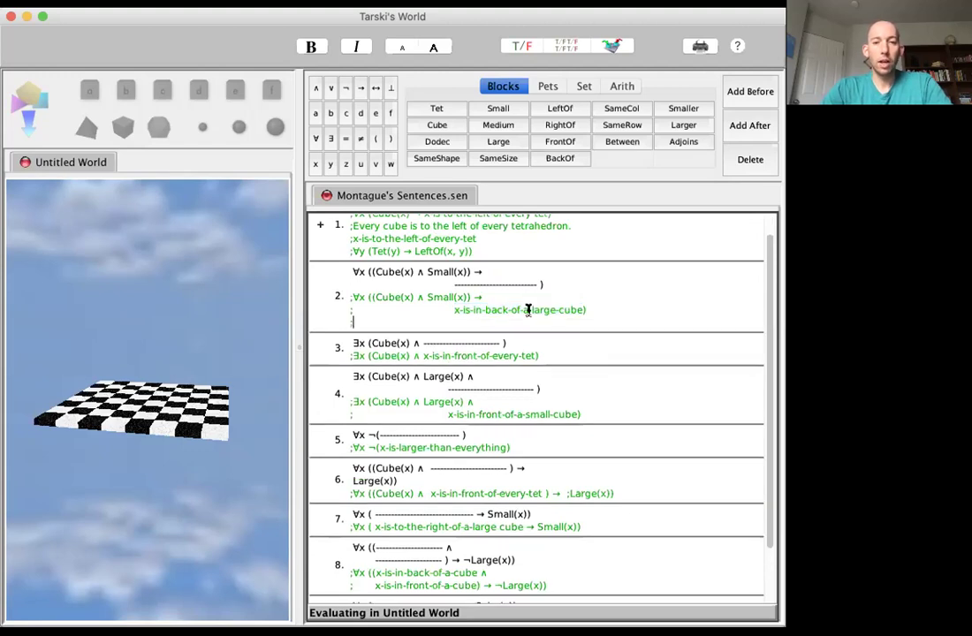
pyautogui.moveTo(520, 310); pyautogui.dragTo(577, 309)
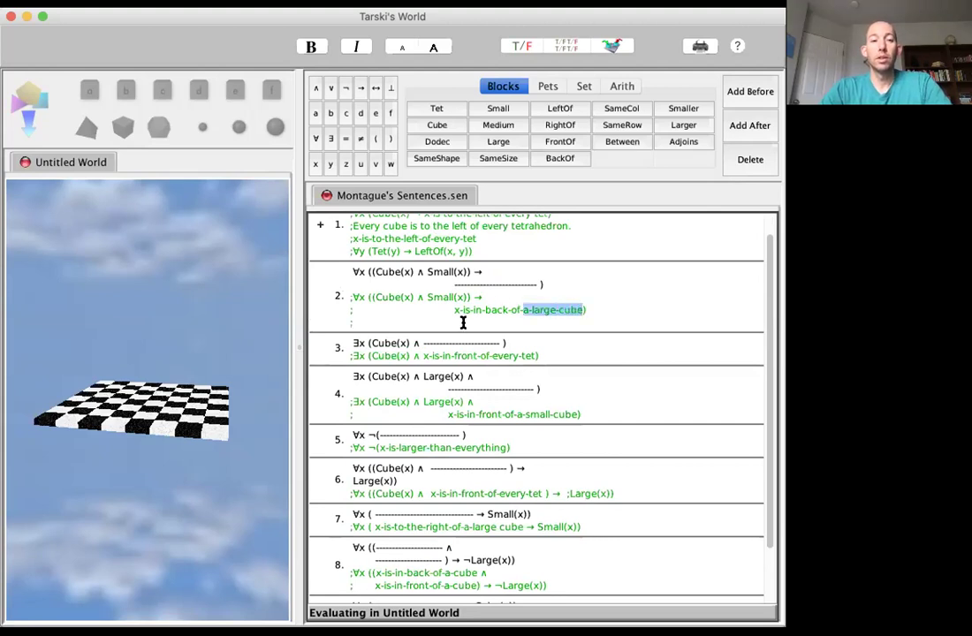
pyautogui.click(463, 323)
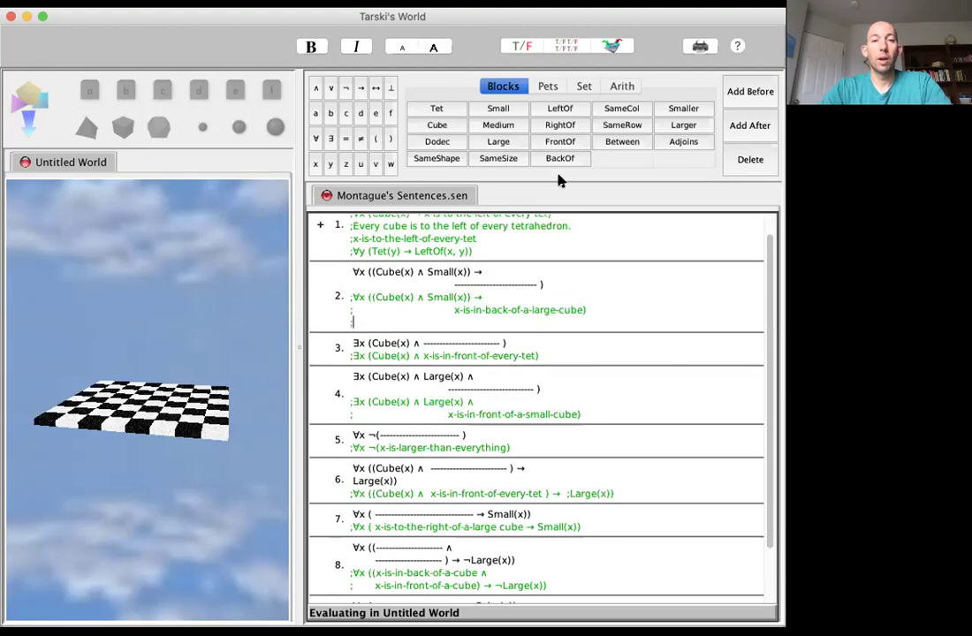
pyautogui.click(330, 139)
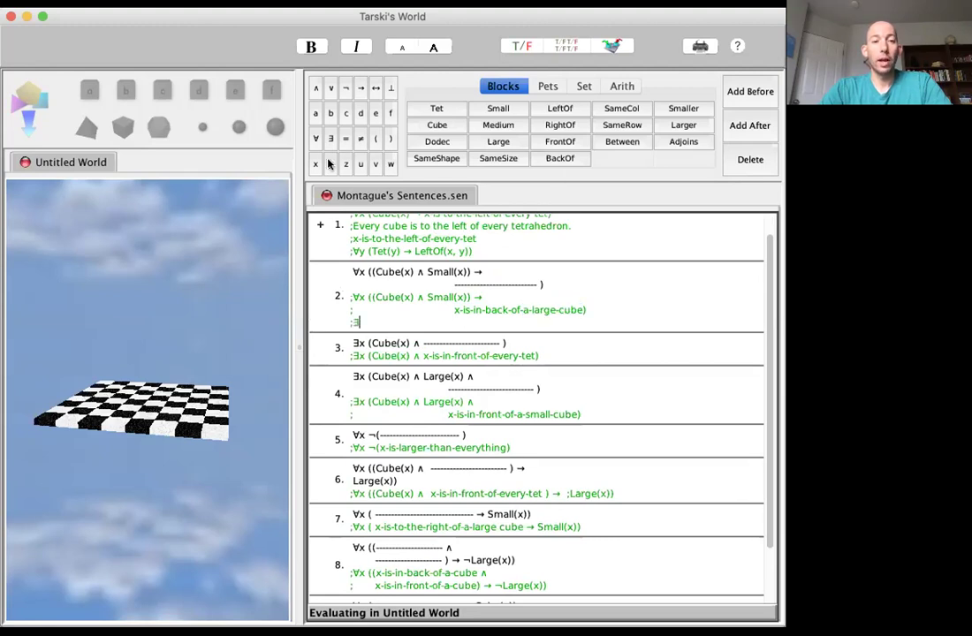
pyautogui.click(331, 164)
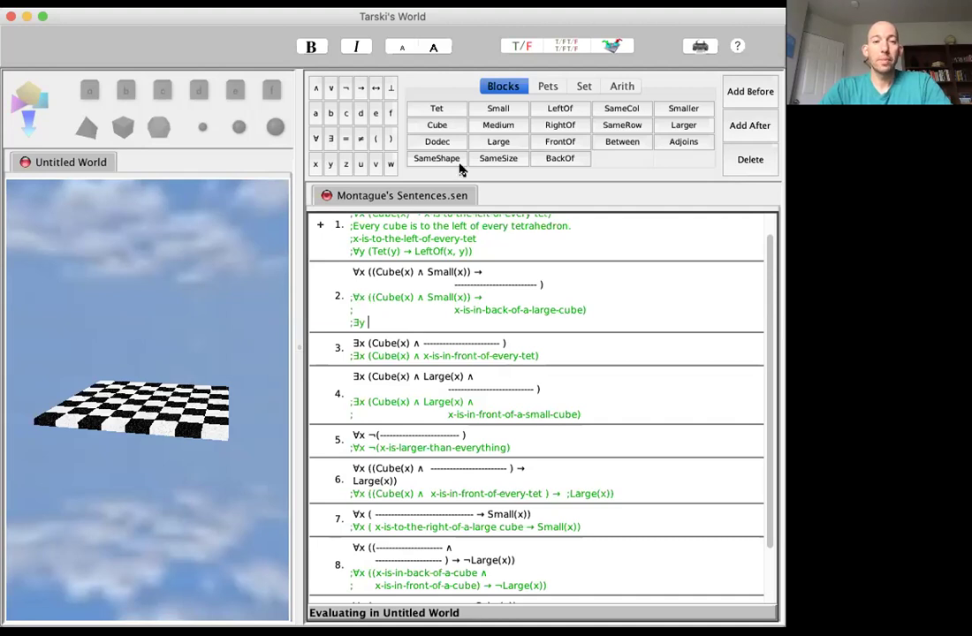
pyautogui.click(375, 141)
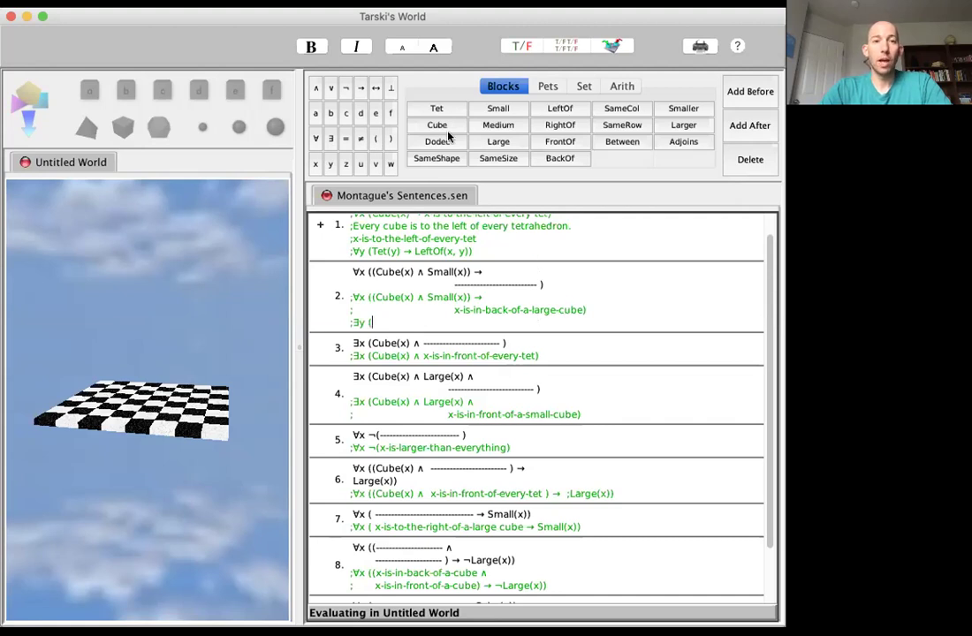
# - Add 'Cube(y) ∧ Large(y) ∧' to the ∃y line
pyautogui.click(444, 129)
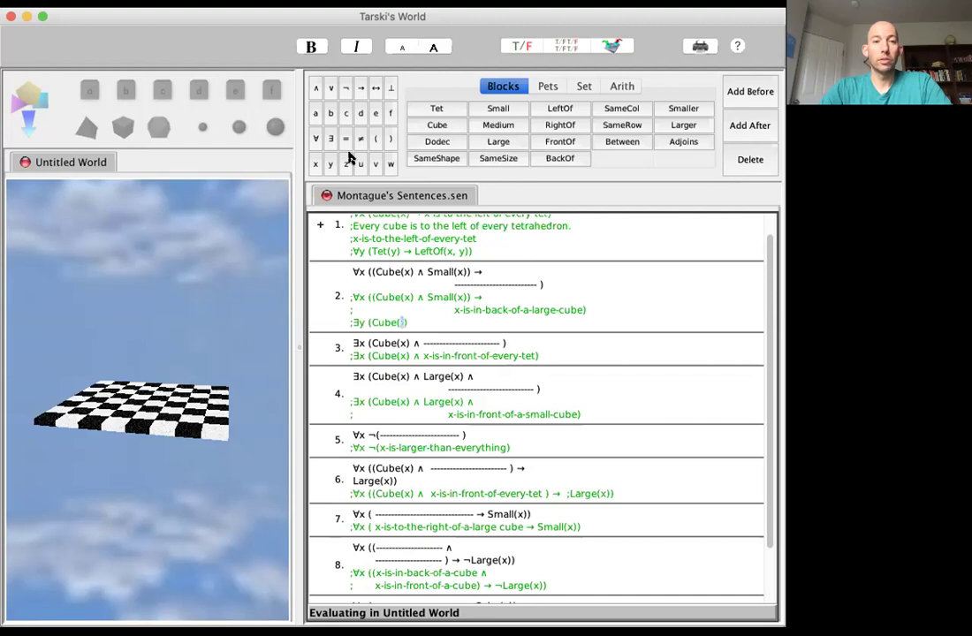
pyautogui.click(327, 166)
pyautogui.click(316, 87)
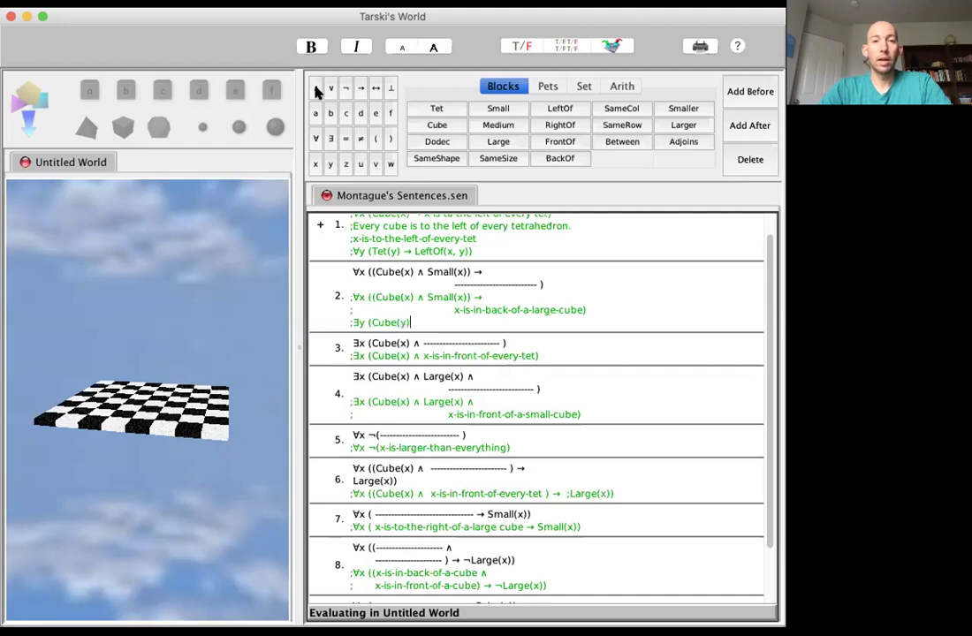
pyautogui.click(499, 141)
pyautogui.click(331, 166)
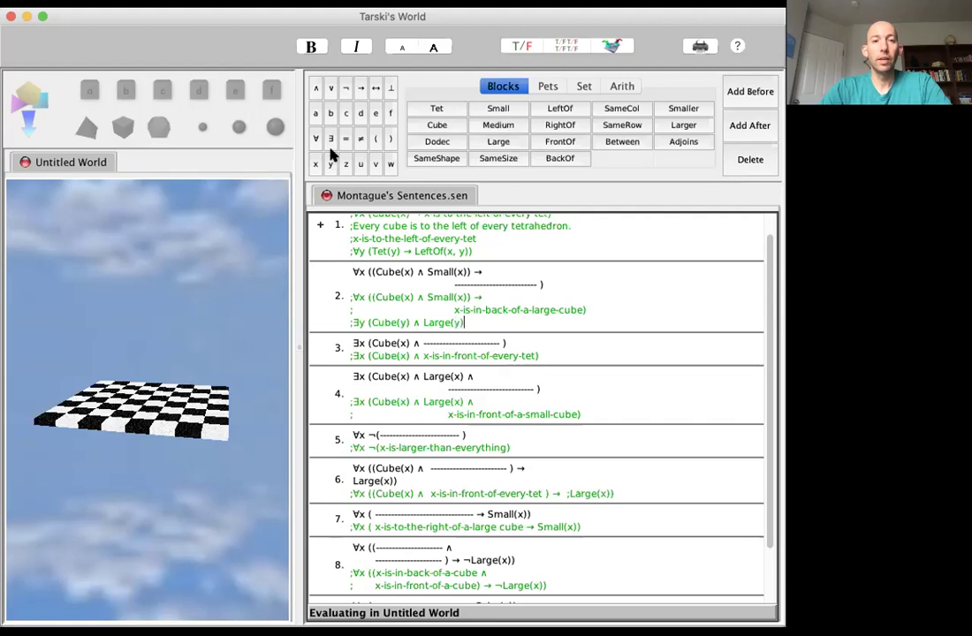
pyautogui.click(316, 88)
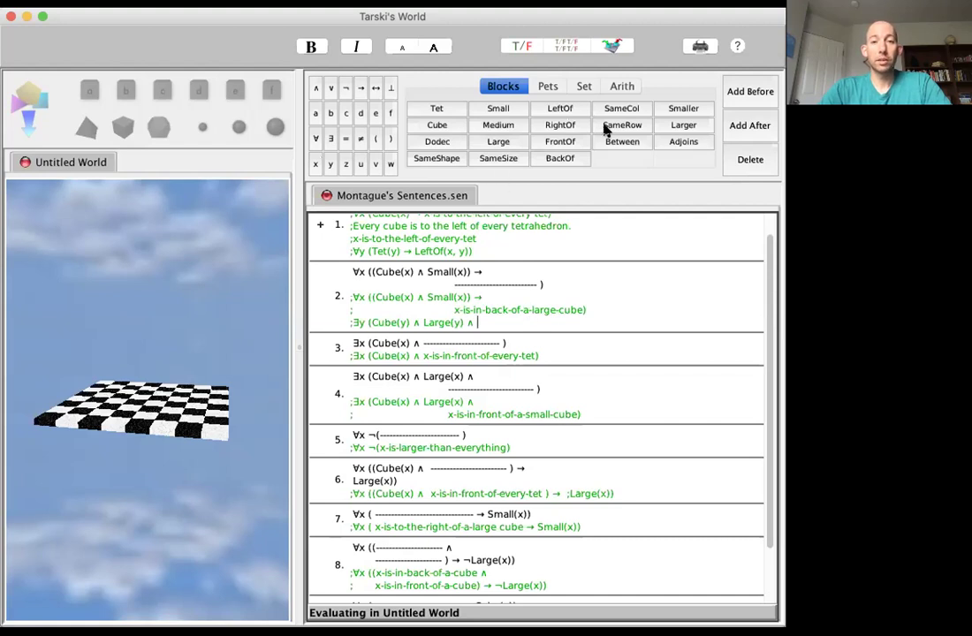
# - Finish the line with BackOf(x, y)) to close the ∃y formula
pyautogui.click(556, 160)
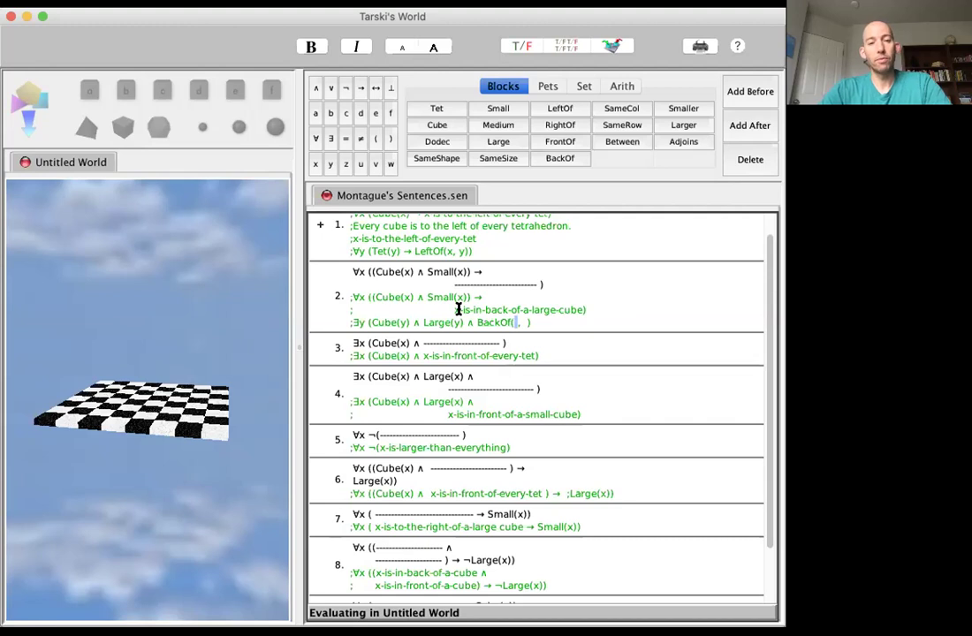
pyautogui.moveTo(453, 307); pyautogui.dragTo(579, 309)
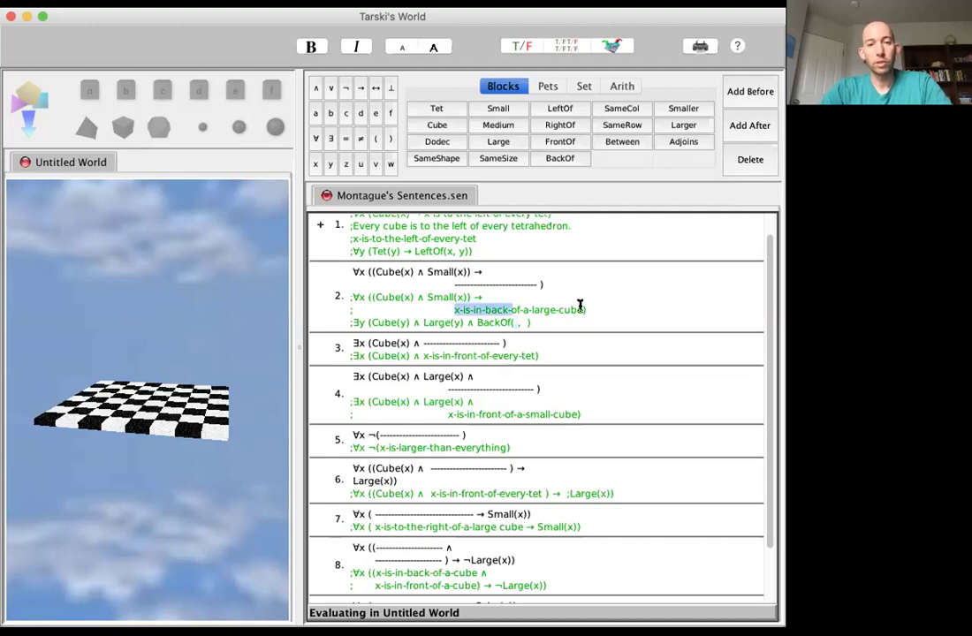
pyautogui.click(515, 323)
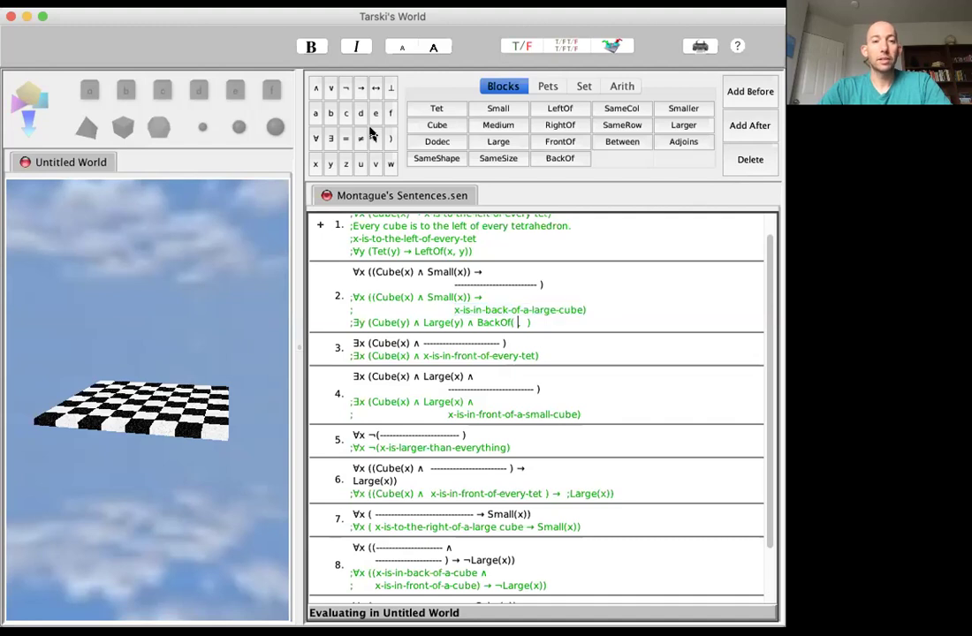
pyautogui.click(317, 167)
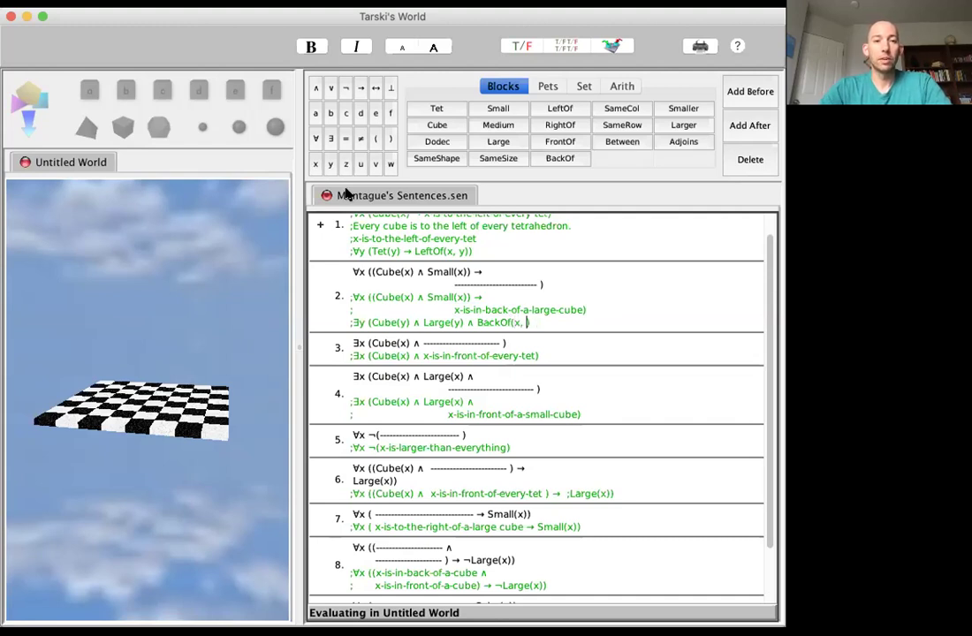
pyautogui.click(328, 165)
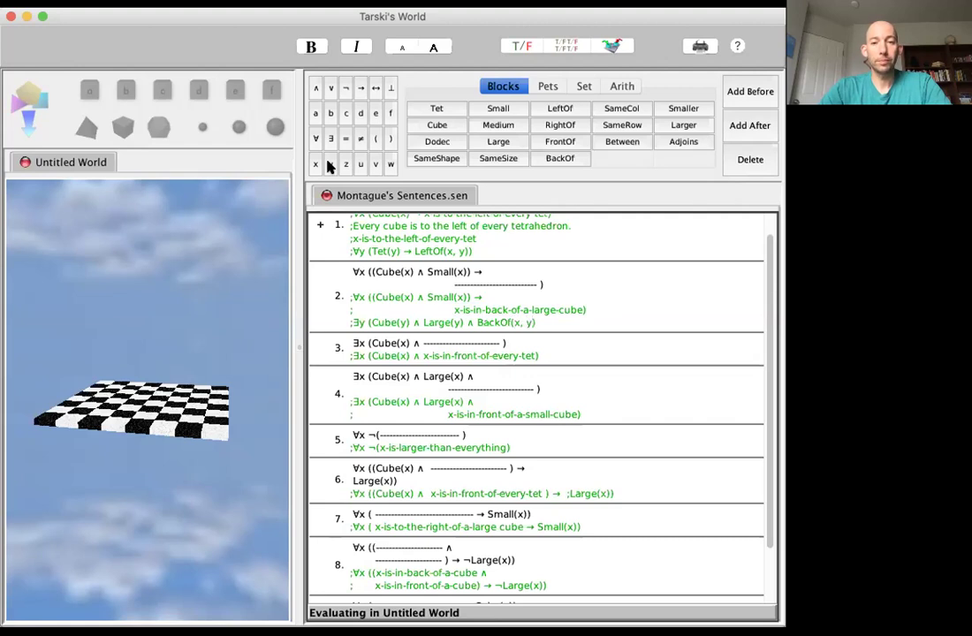
pyautogui.click(390, 139)
pyautogui.click(391, 139)
pyautogui.tripleClick(354, 323)
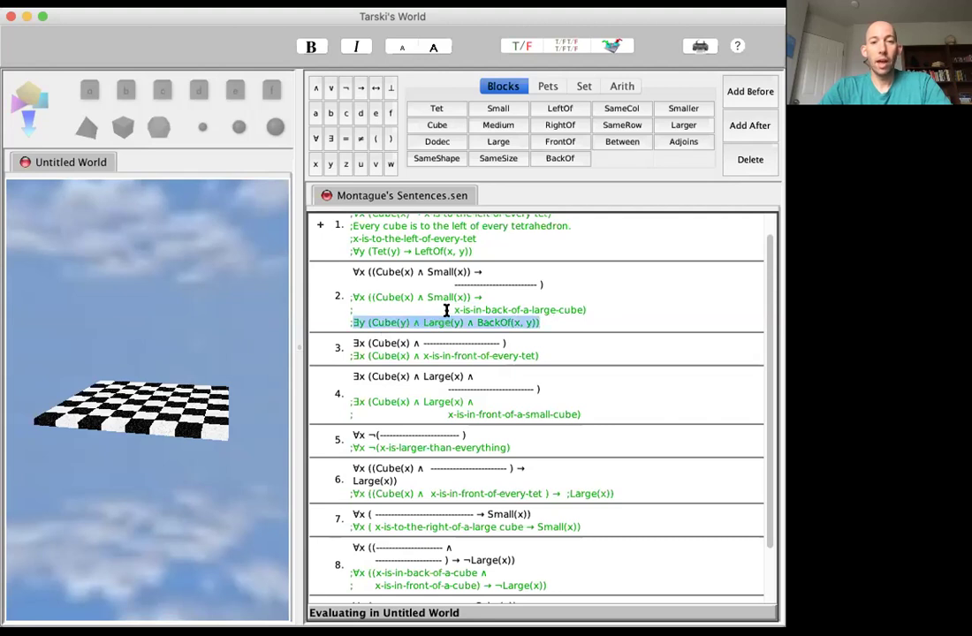
pyautogui.moveTo(571, 310); pyautogui.dragTo(453, 310)
pyautogui.hotkey('shift', 'End')
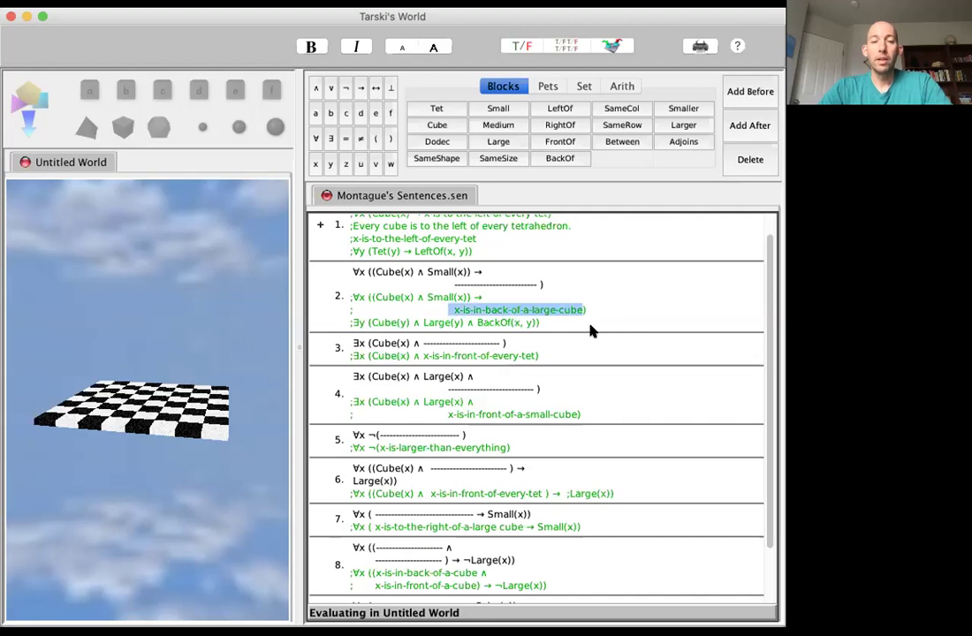
pyautogui.moveTo(539, 324); pyautogui.dragTo(465, 324)
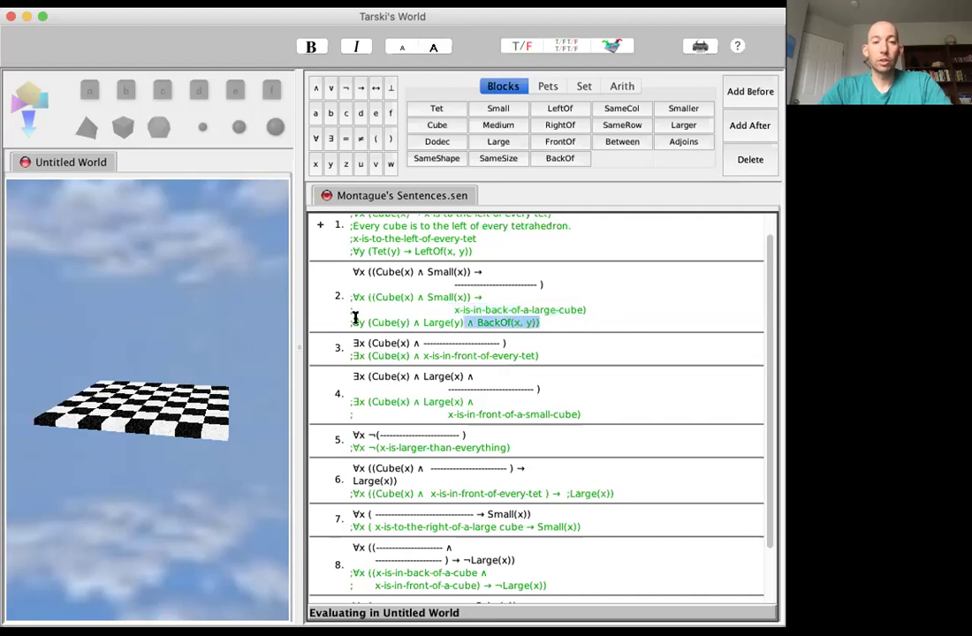
pyautogui.keyDown('shift'); pyautogui.click(353, 322); pyautogui.keyUp('shift')
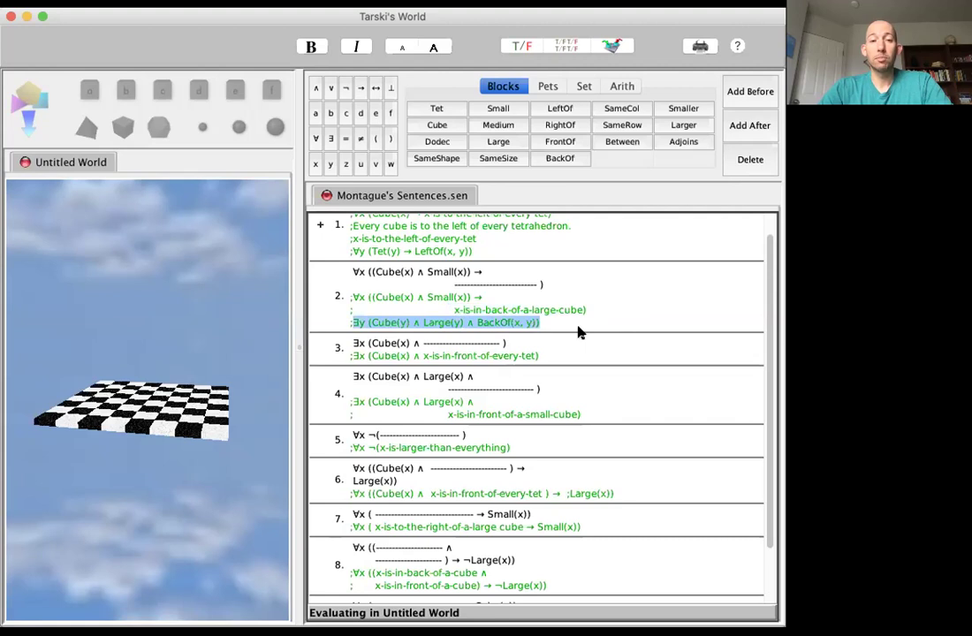
pyautogui.click(601, 331)
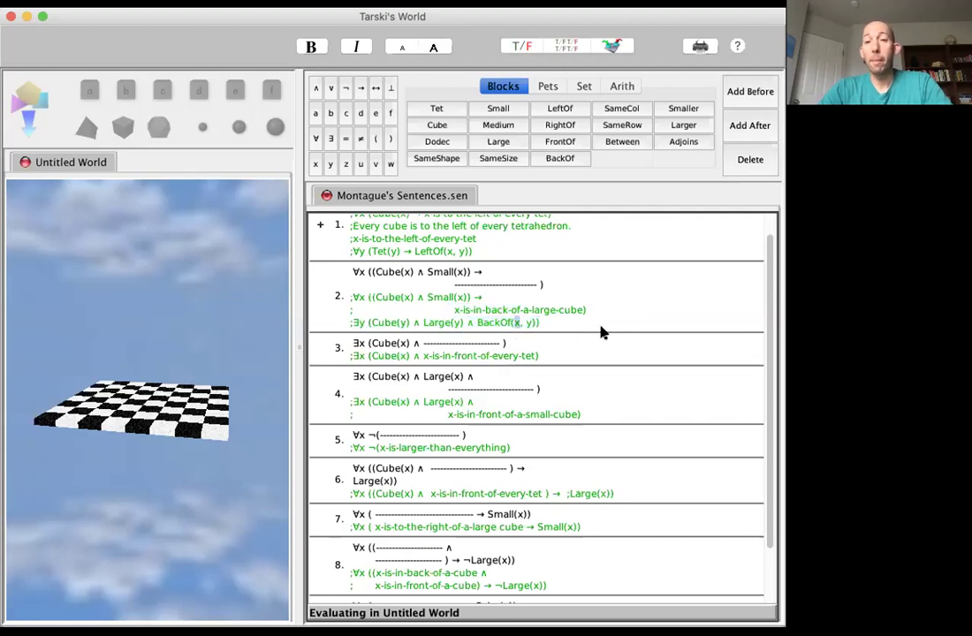
pyautogui.hotkey('shift', 'End')
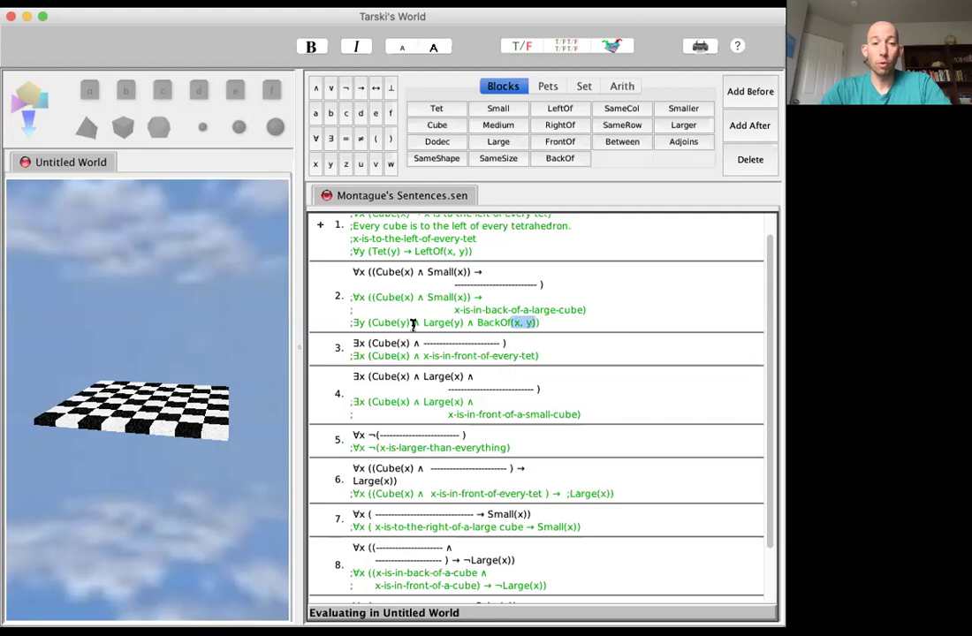
pyautogui.moveTo(355, 323); pyautogui.dragTo(590, 323)
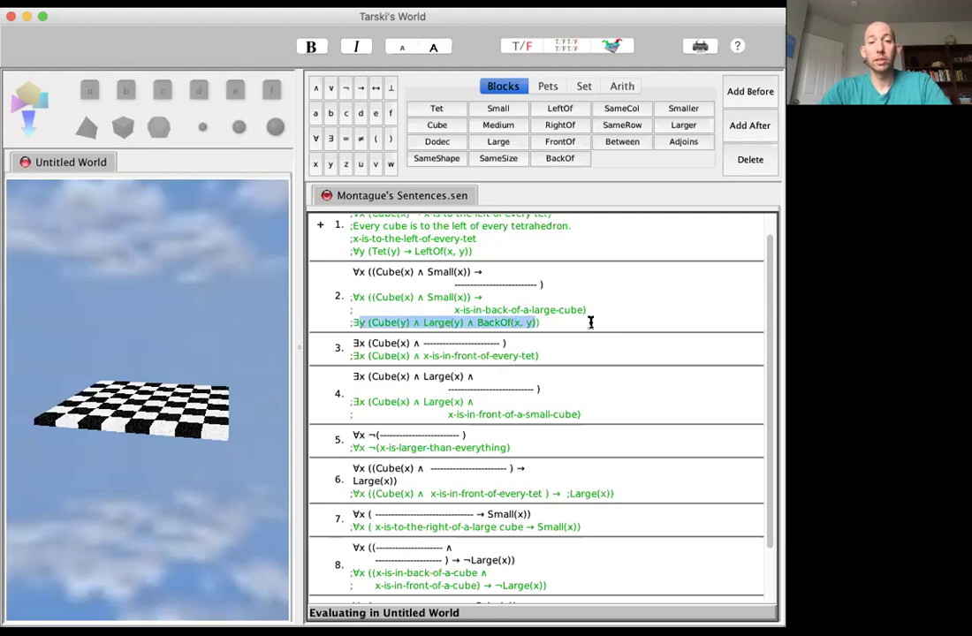
pyautogui.click(542, 322)
pyautogui.moveTo(543, 323); pyautogui.dragTo(351, 323)
pyautogui.press('super+c')
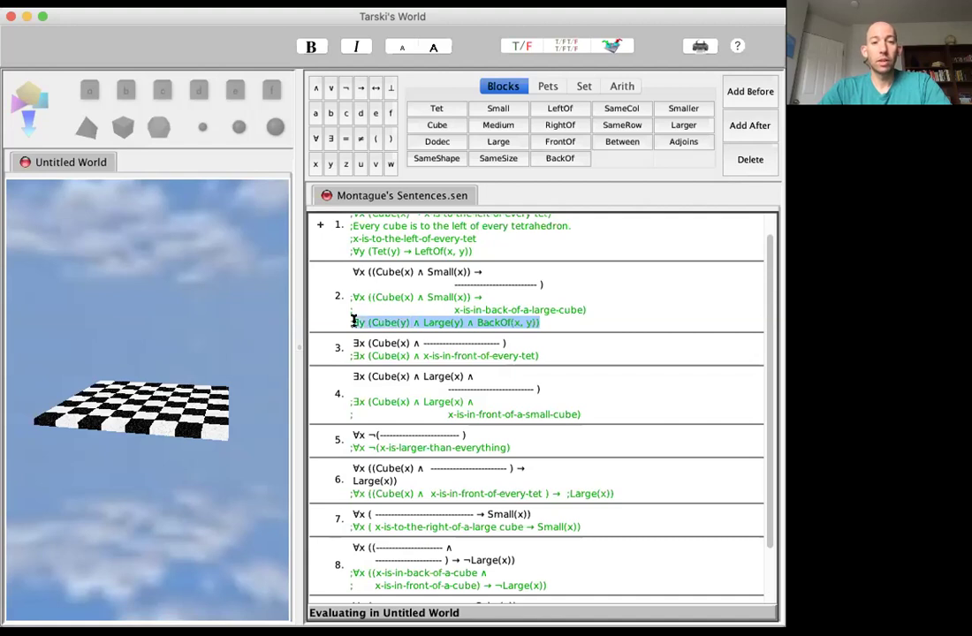
pyautogui.click(534, 279)
pyautogui.moveTo(538, 280); pyautogui.dragTo(448, 283)
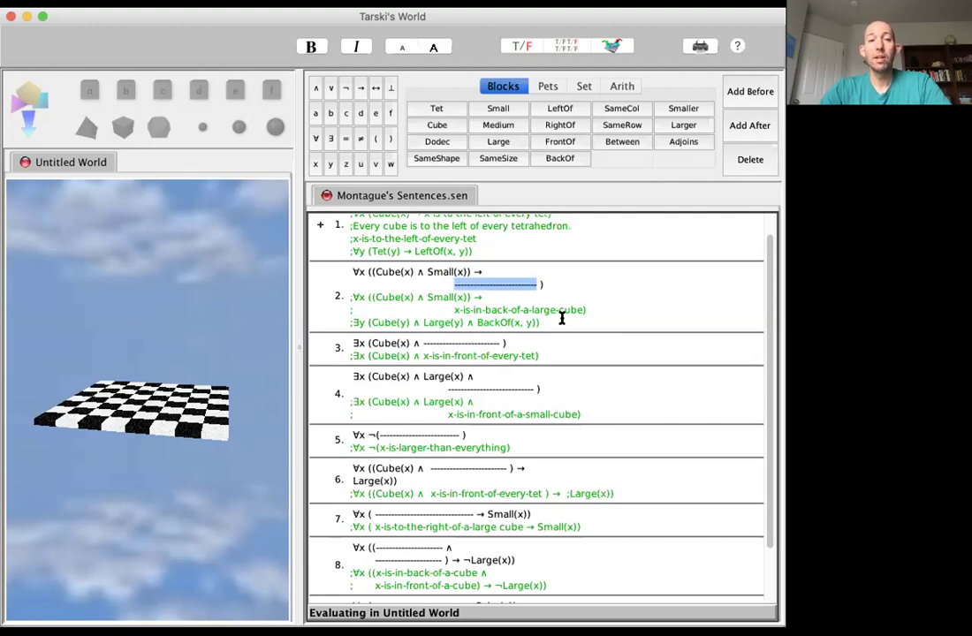
# - Paste ∃y (Cube(y) ∧ Large(y) ∧ BackOf(x, y)) over sentence 2's dashed blank and compare it with the comment
pyautogui.click(362, 269)
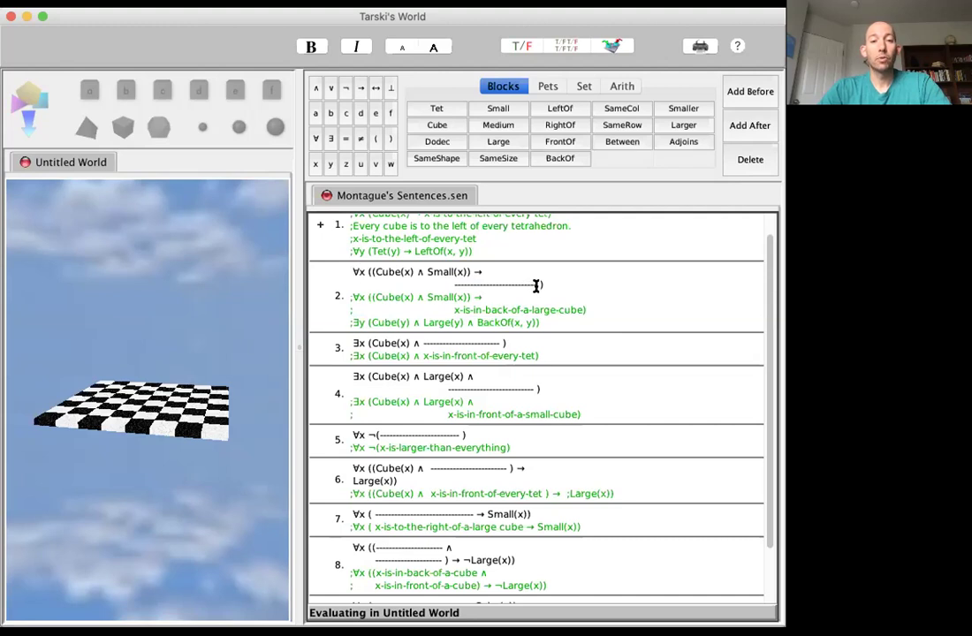
pyautogui.doubleClick(449, 284)
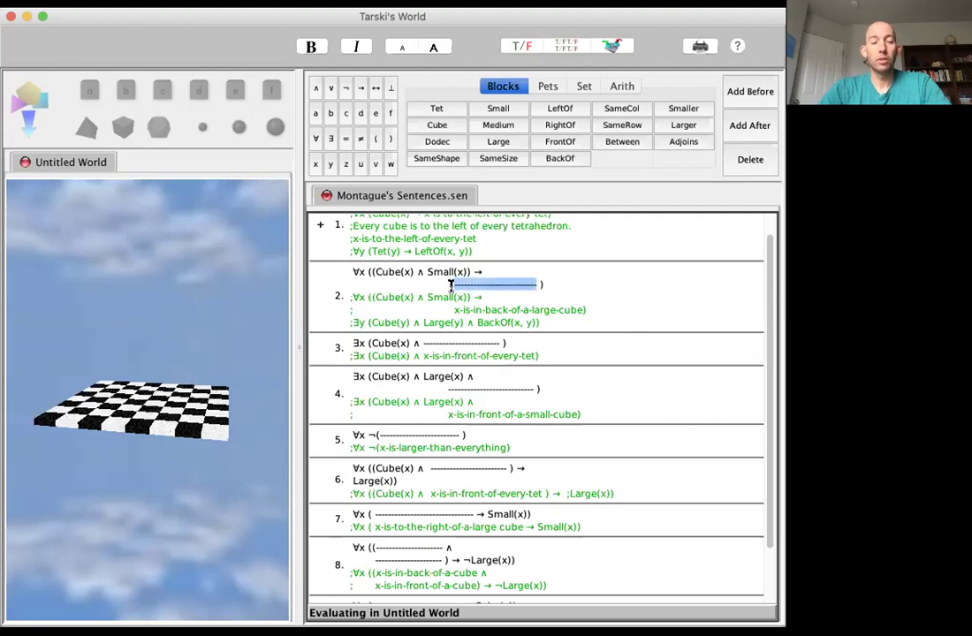
pyautogui.press('super+v')
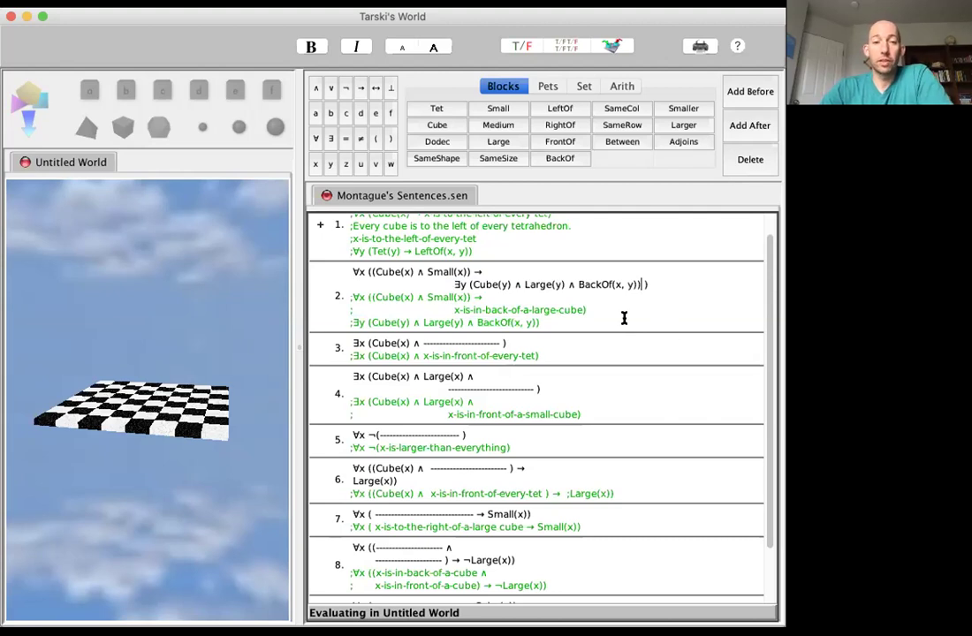
pyautogui.click(547, 323)
pyautogui.keyDown('shift'); pyautogui.click(358, 322); pyautogui.keyUp('shift')
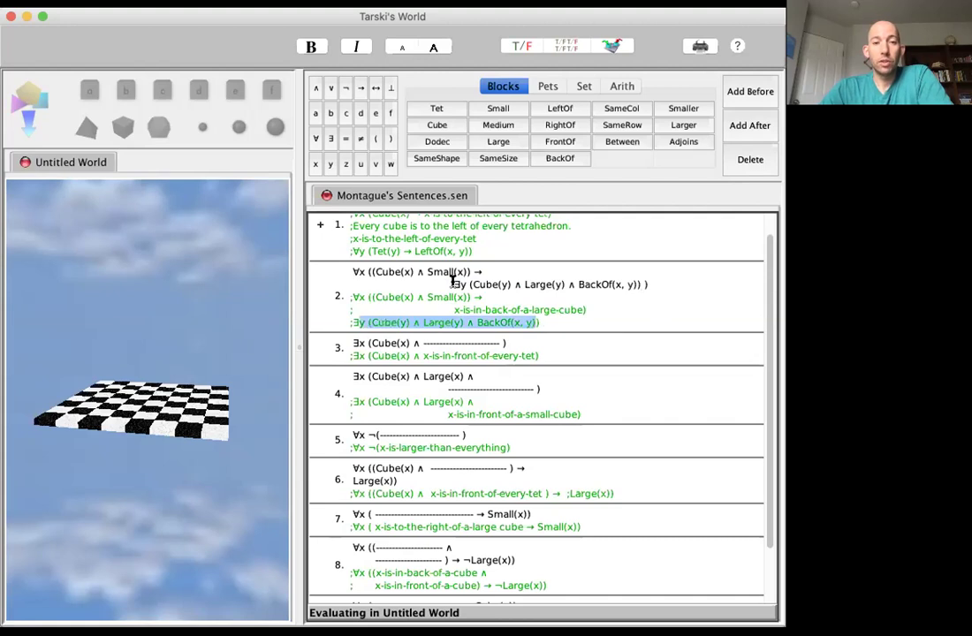
pyautogui.moveTo(453, 283); pyautogui.dragTo(641, 284)
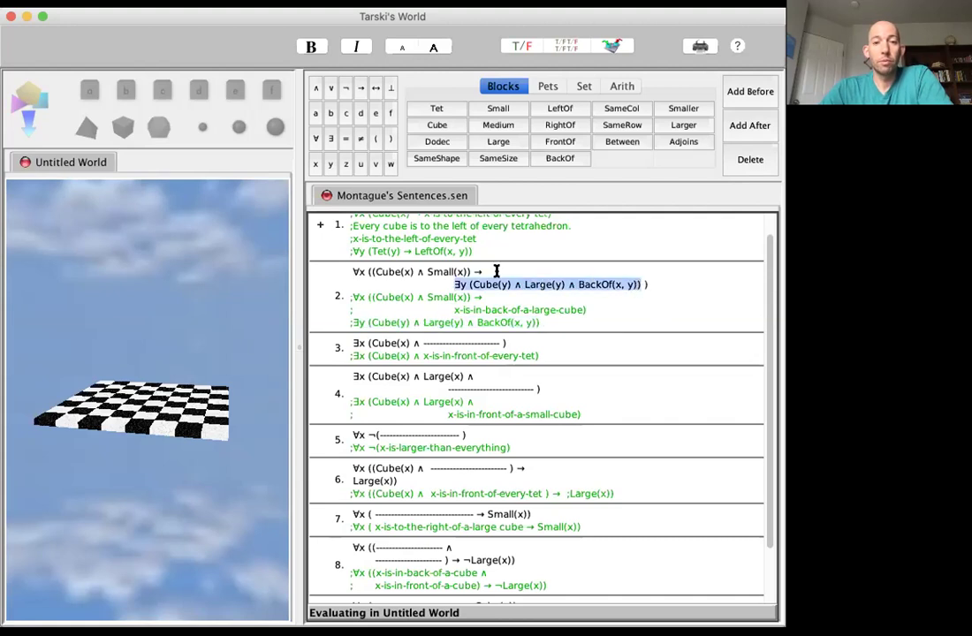
pyautogui.click(613, 284)
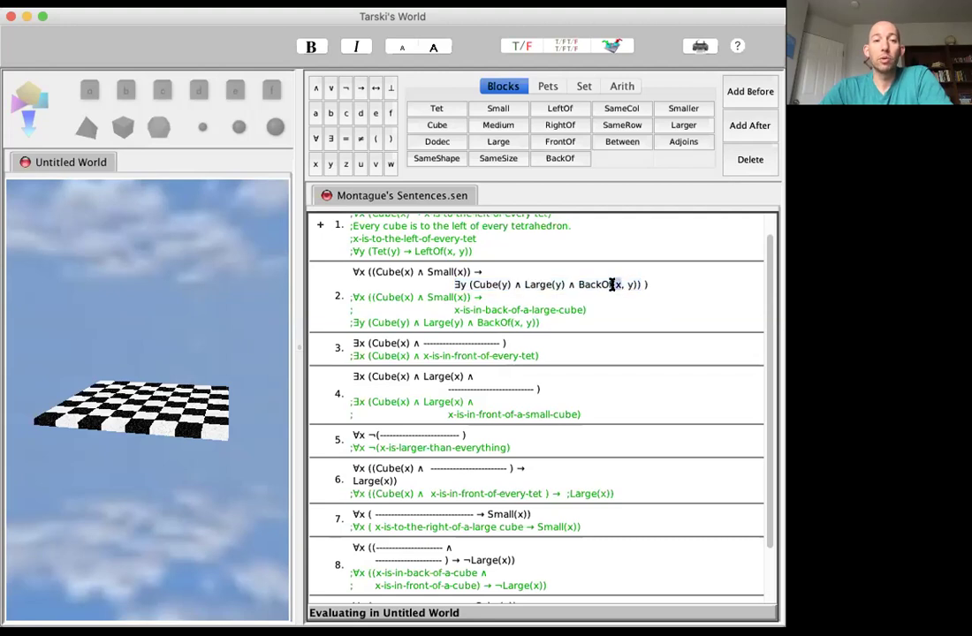
# - Verify sentence 2 for a plus mark, then scroll up to see sentence 1 also marked +
pyautogui.moveTo(349, 271); pyautogui.dragTo(365, 272)
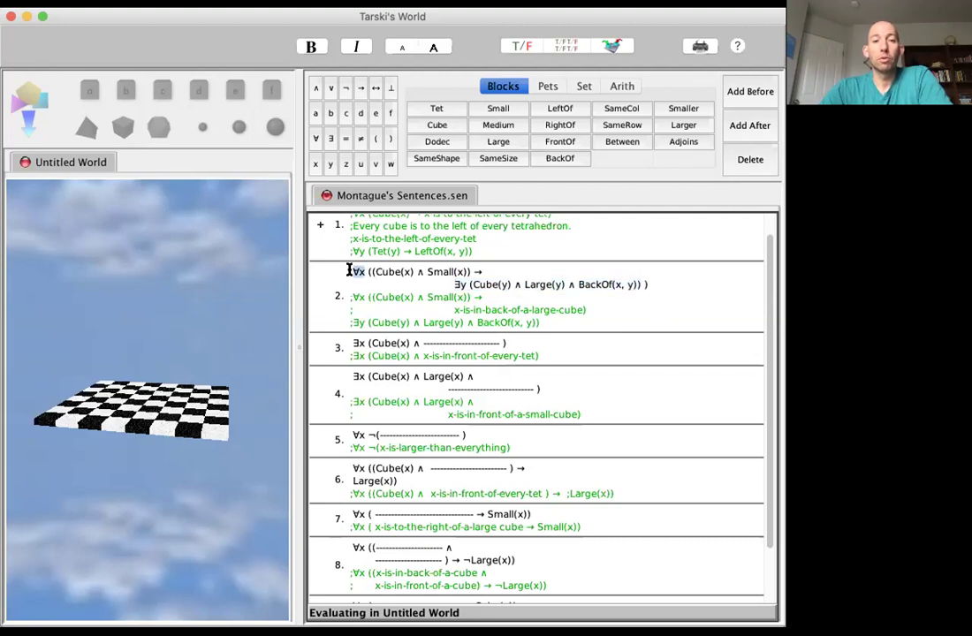
pyautogui.click(521, 47)
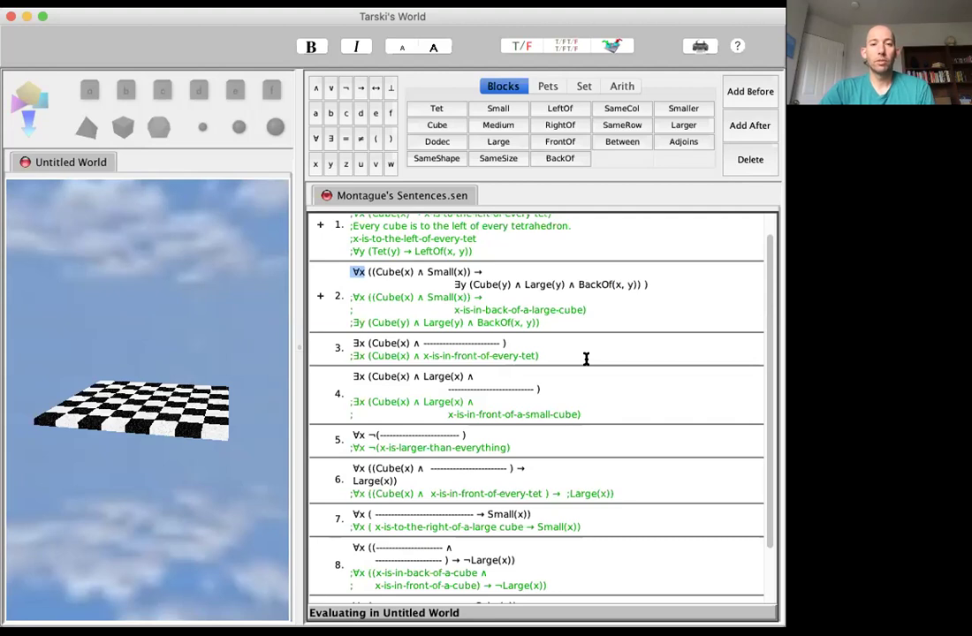
pyautogui.scroll(1, 586, 359)
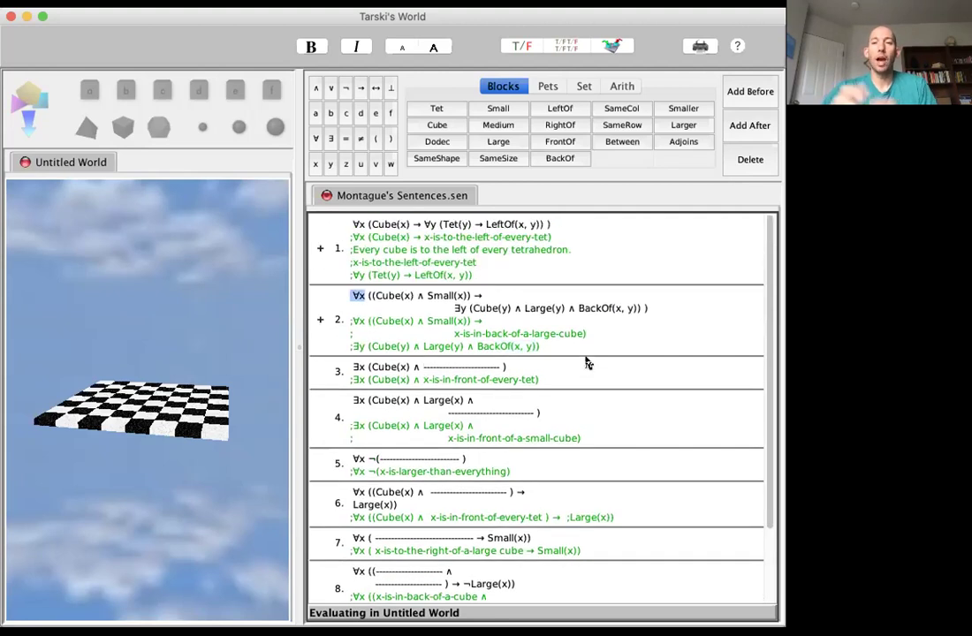